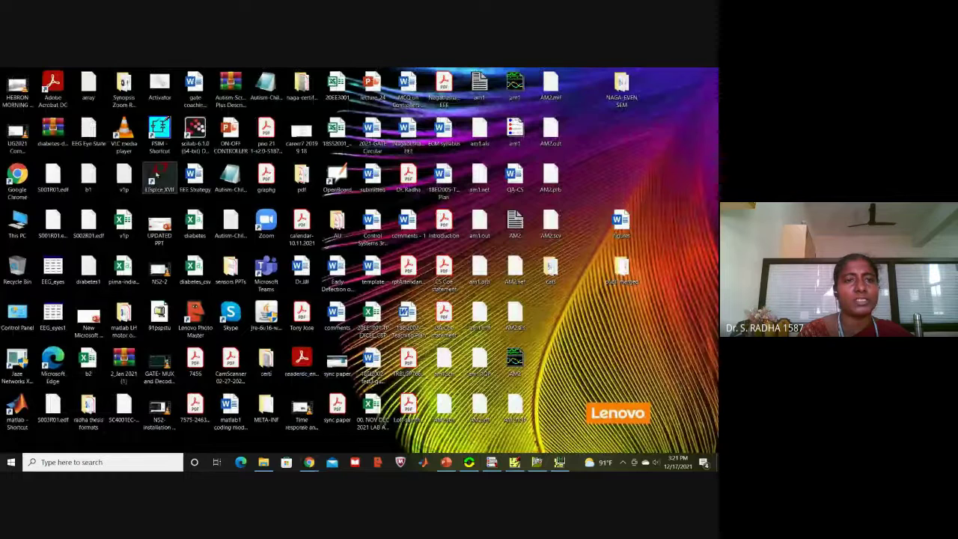
- Launch LTspice XVII from its desktop icon
double_click(156, 175)
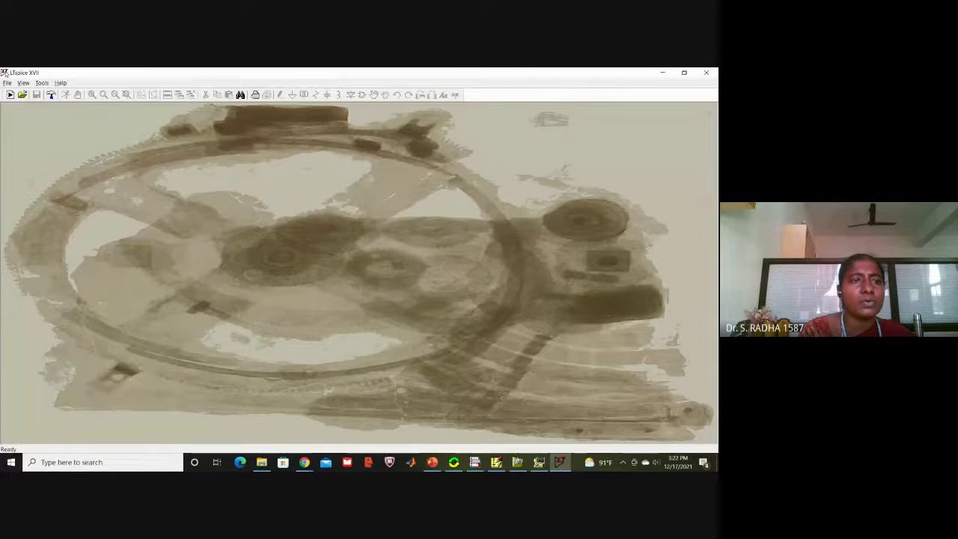
- Start a new schematic and place two 'voltage' sources, V1 and V2, side by side
left_click(7, 83)
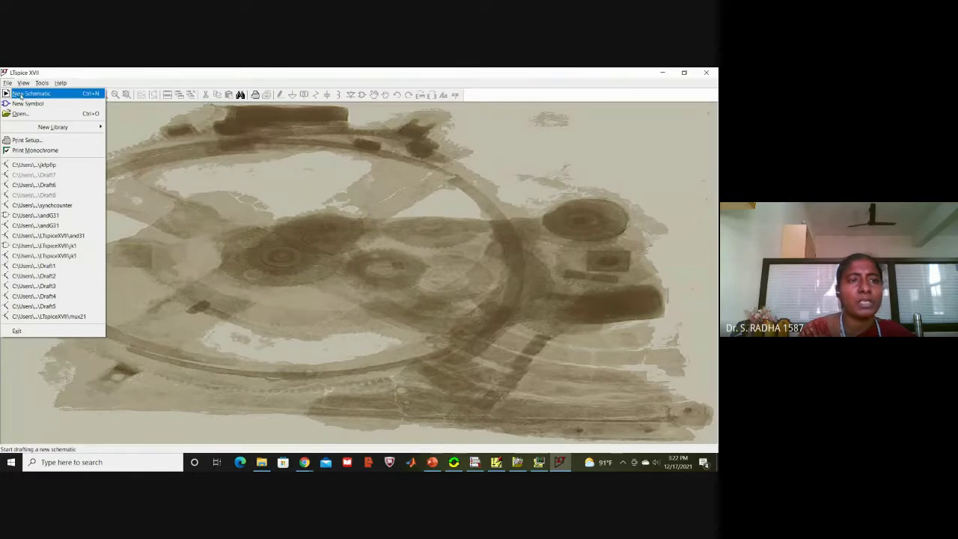
left_click(22, 94)
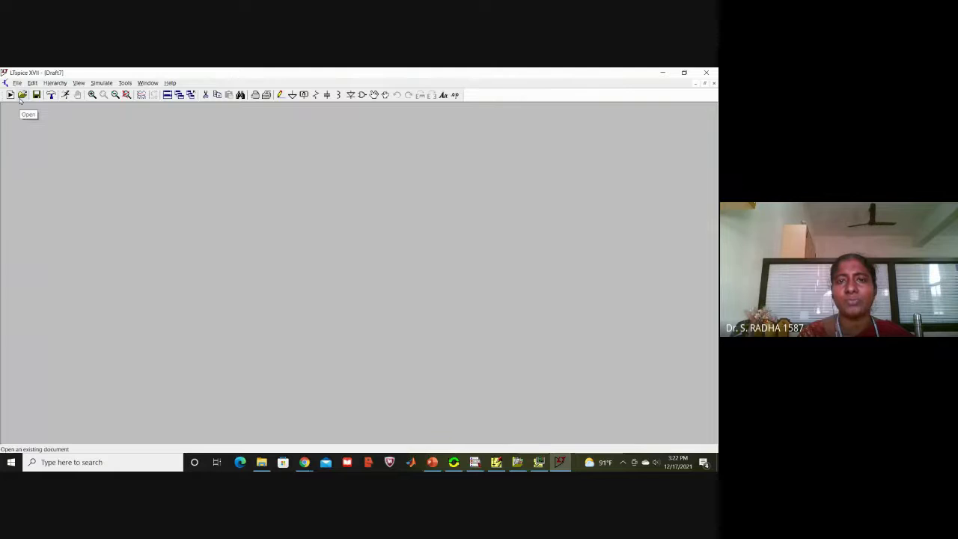
left_click(363, 96)
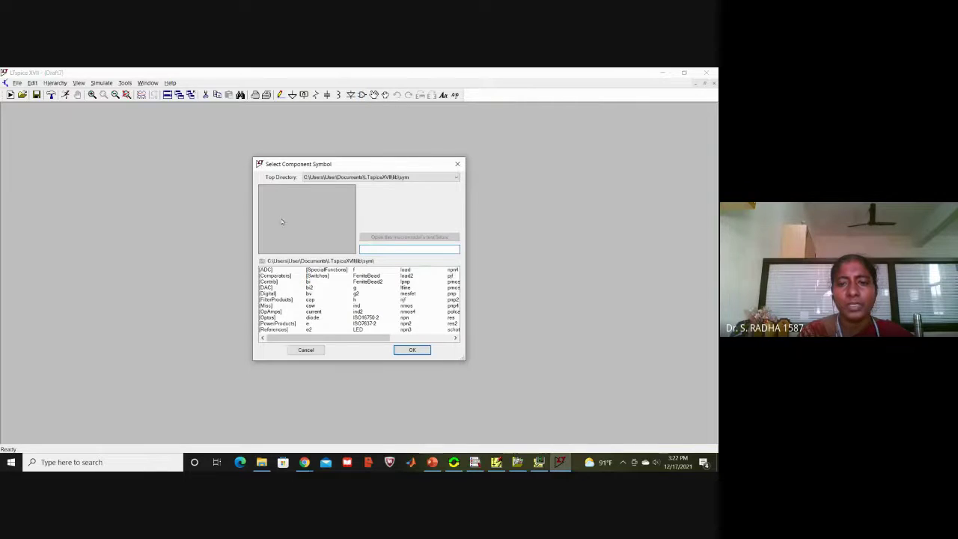
left_click(421, 340)
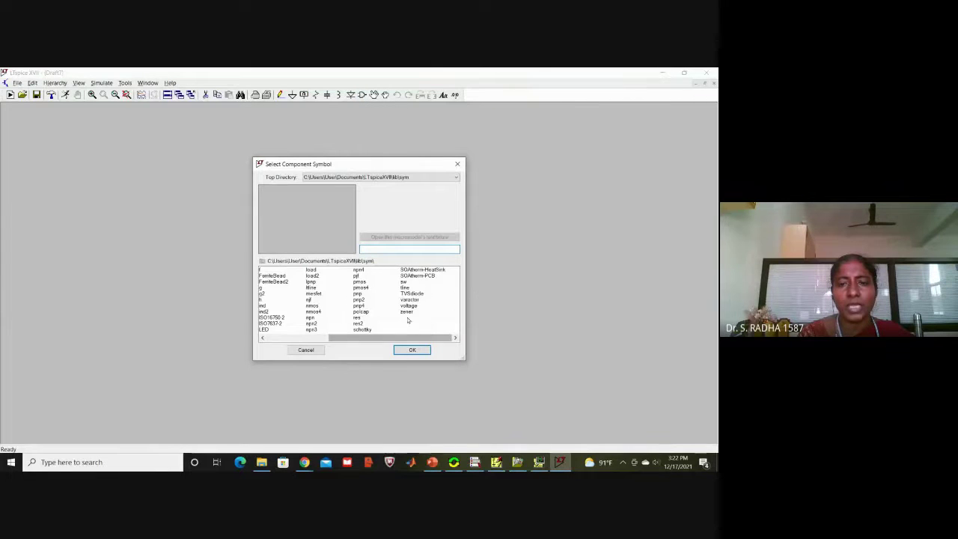
left_click(409, 306)
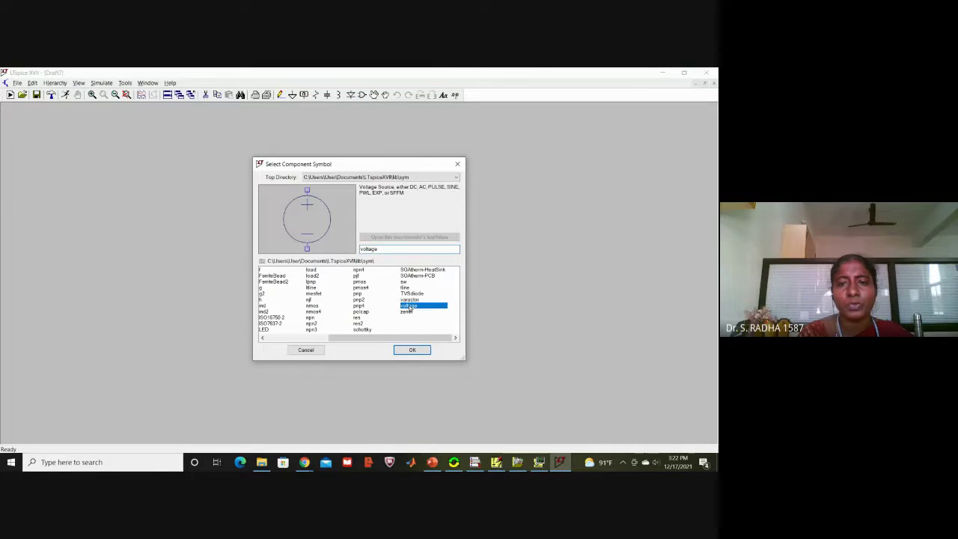
left_click(412, 350)
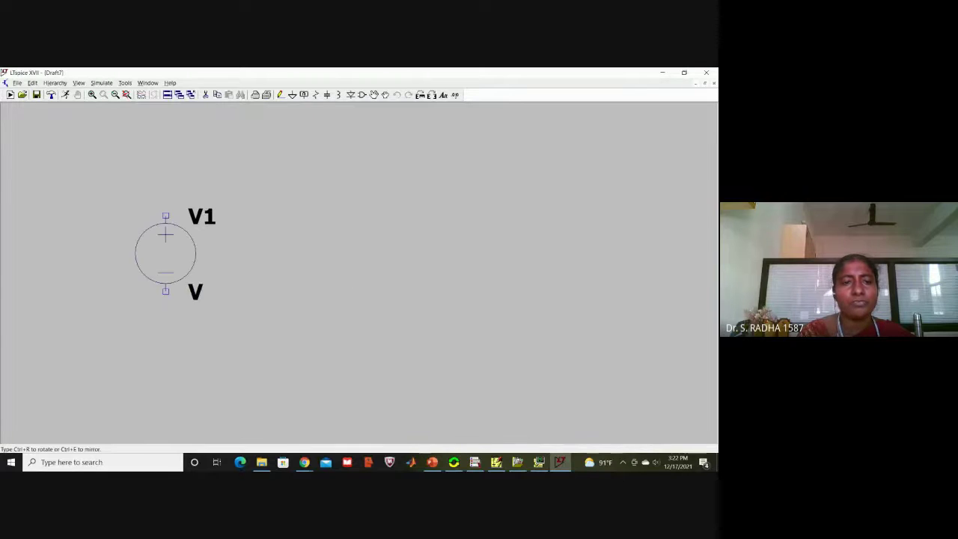
left_click(150, 235)
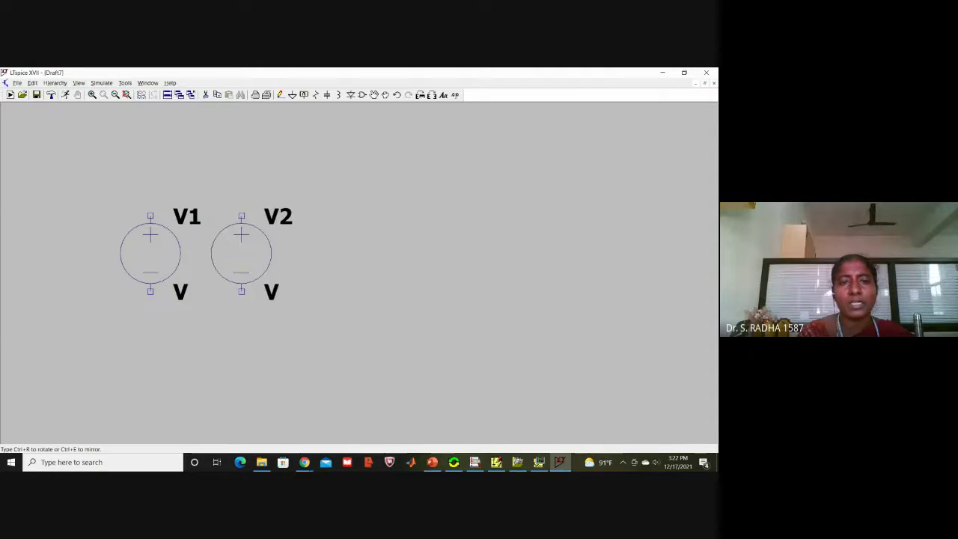
left_click(271, 235)
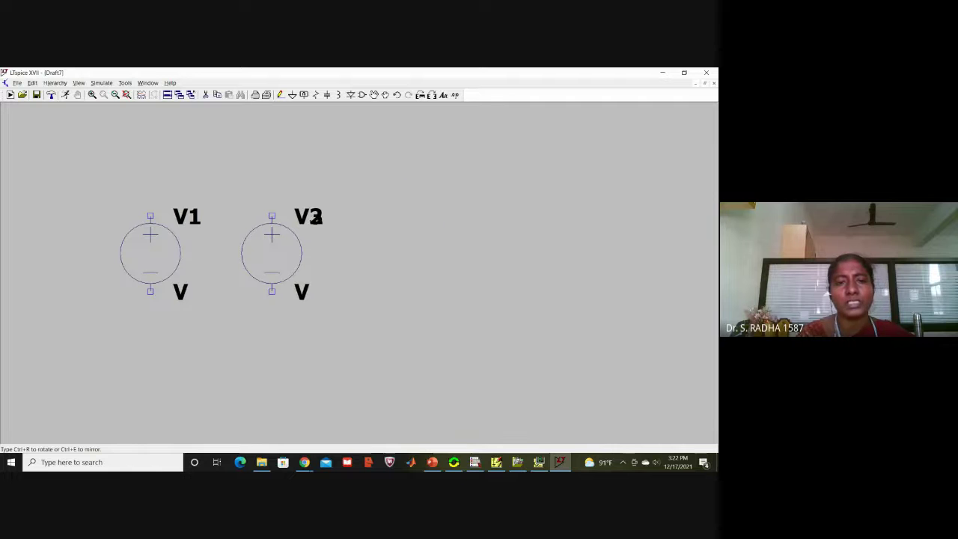
key("Escape")
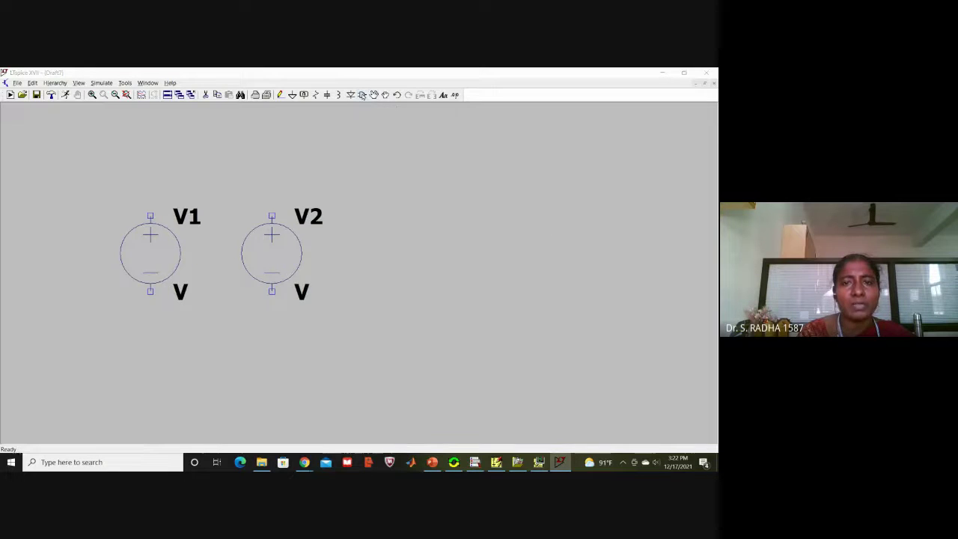
- Place a 'bv' behavioral voltage source B1 to the right of V2
left_click(362, 95)
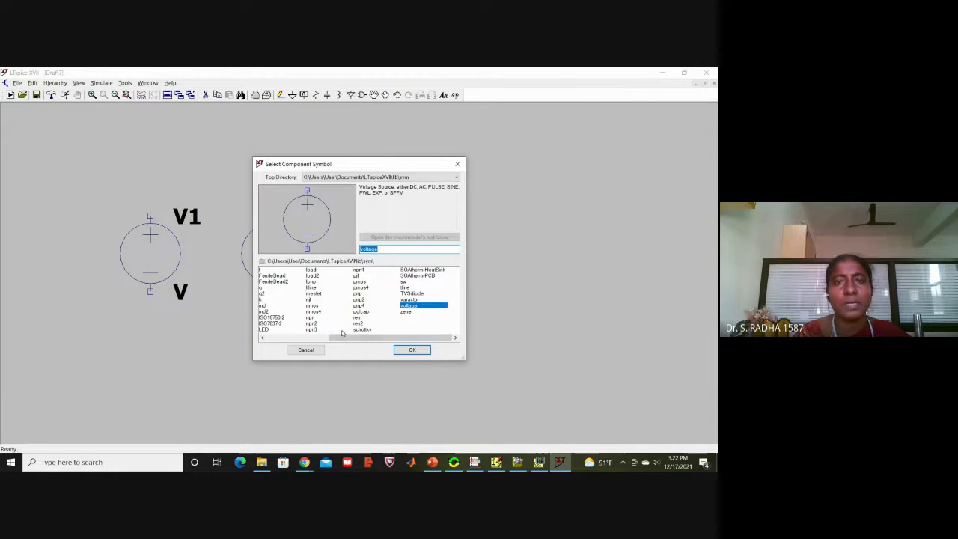
left_click_drag(348, 338, 279, 340)
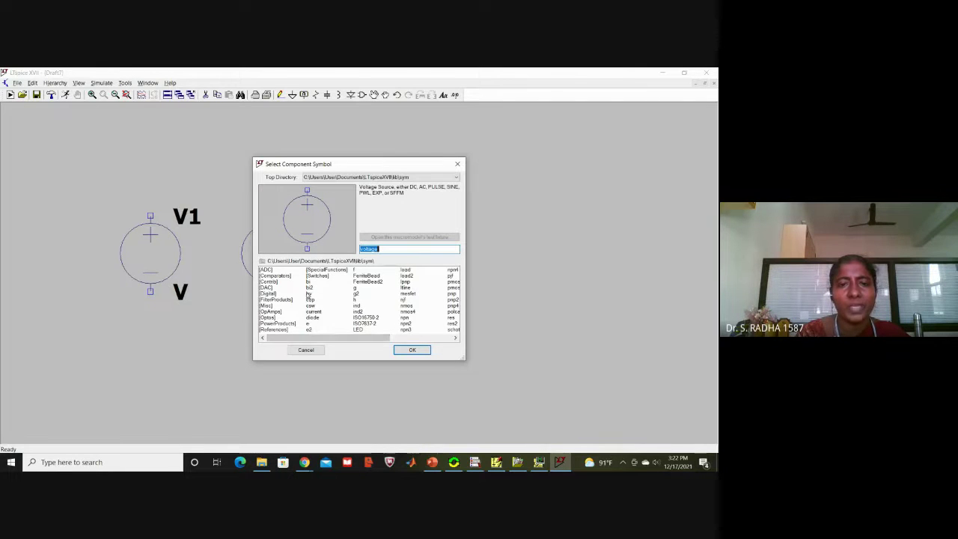
left_click(308, 296)
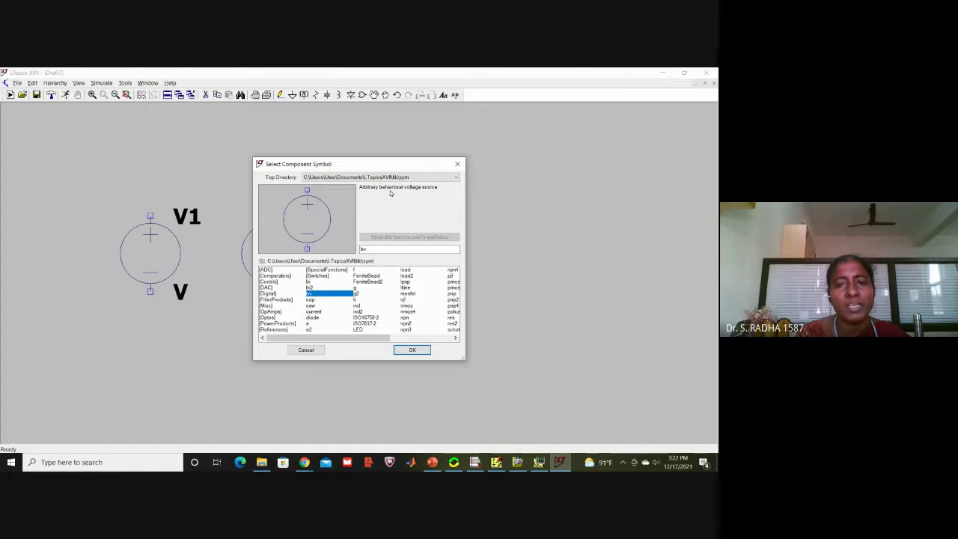
left_click(412, 350)
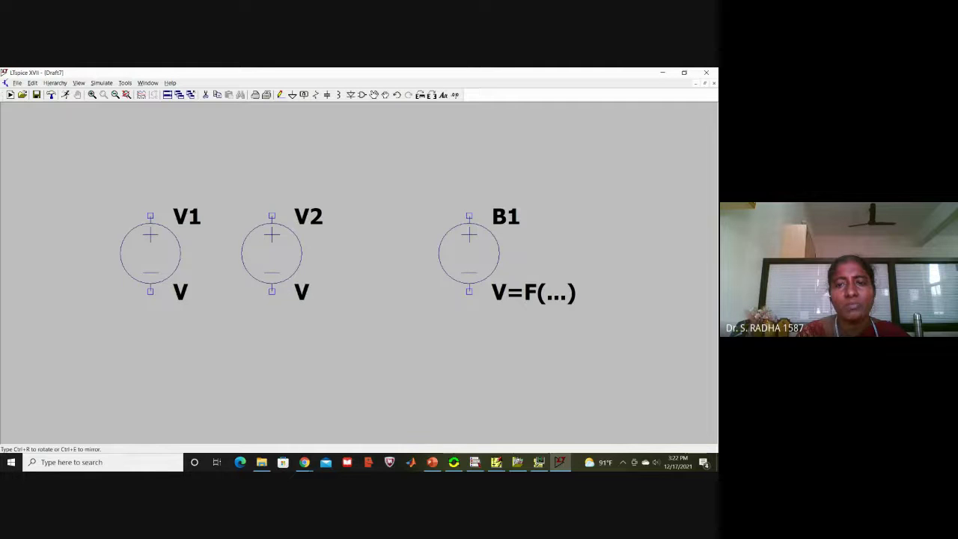
left_click(469, 254)
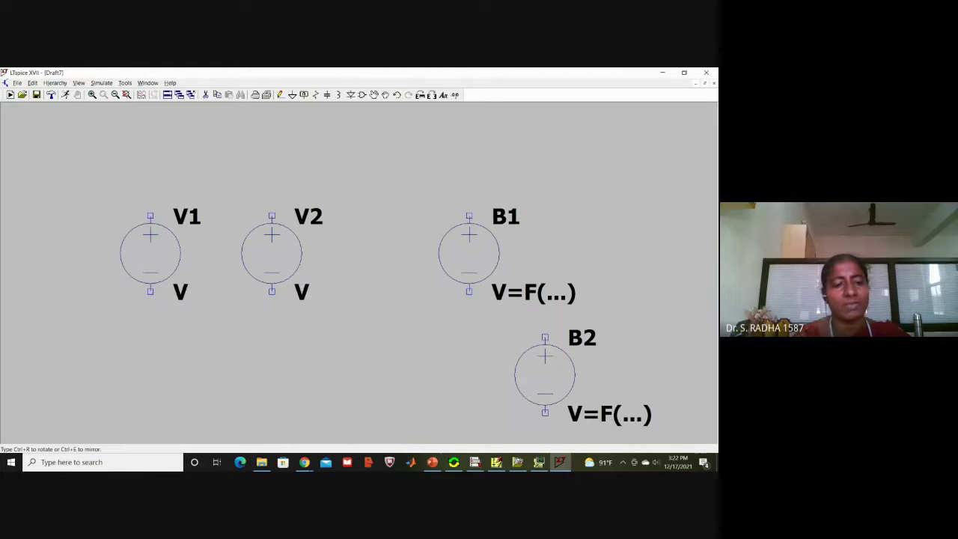
key("Escape")
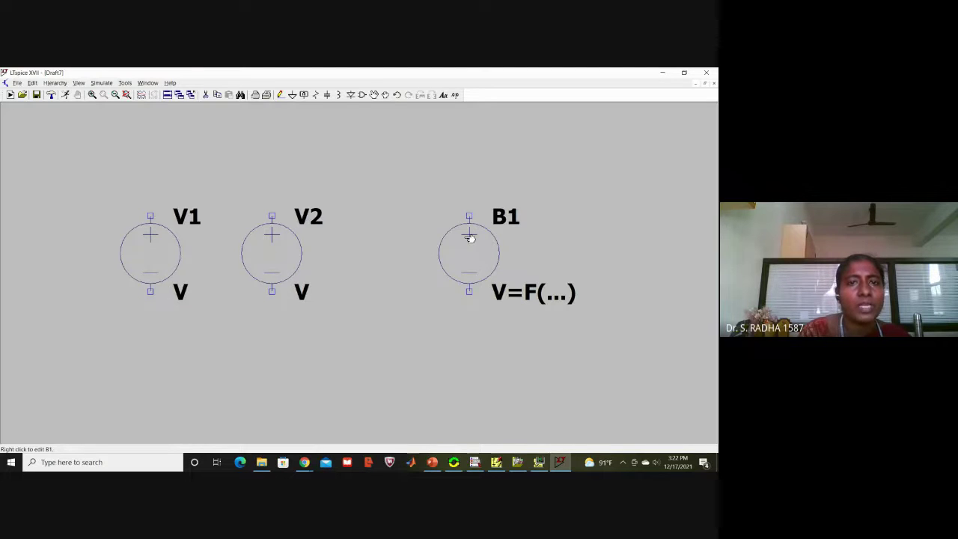
- Attach ground symbols to the bottom pins of V1, V2 and B1
left_click(292, 95)
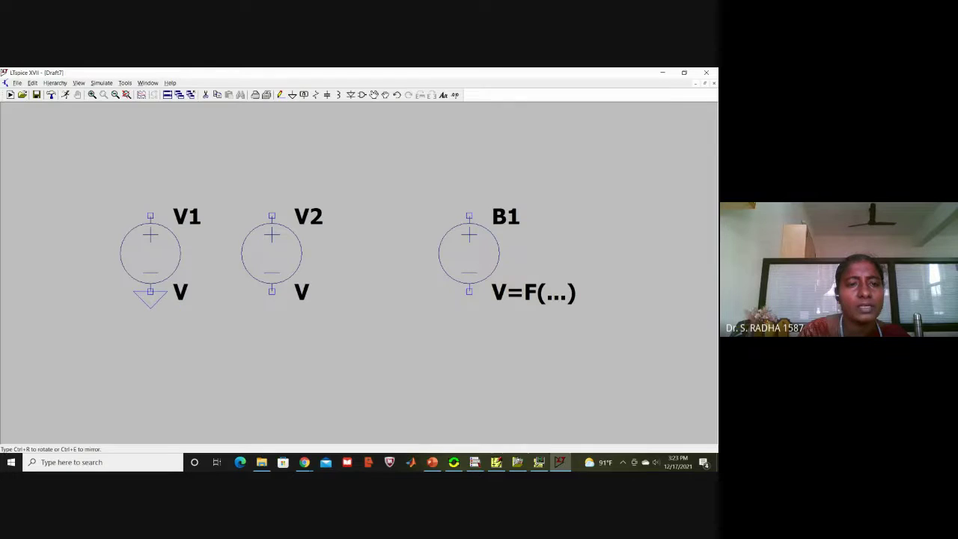
left_click(150, 291)
left_click(272, 292)
key("Escape")
key("g")
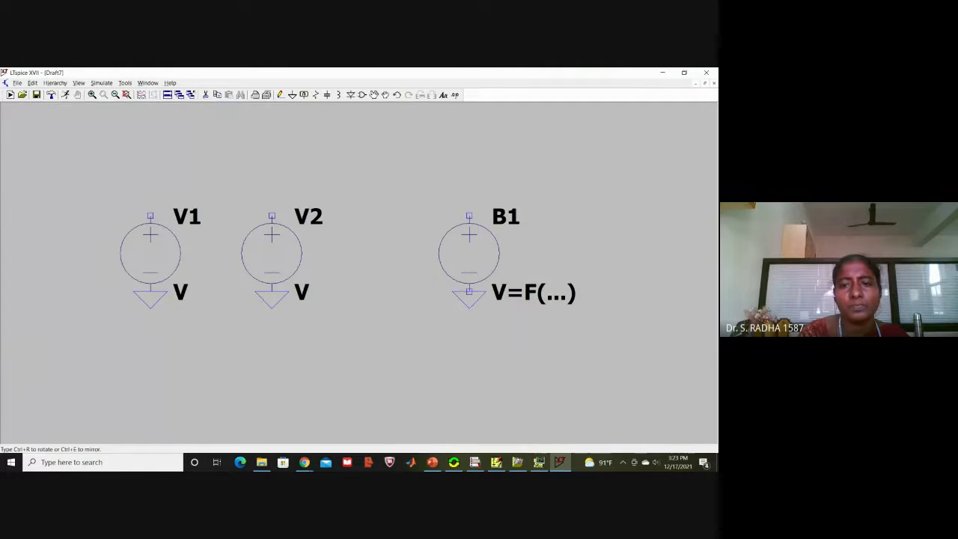
left_click(469, 291)
key("Escape")
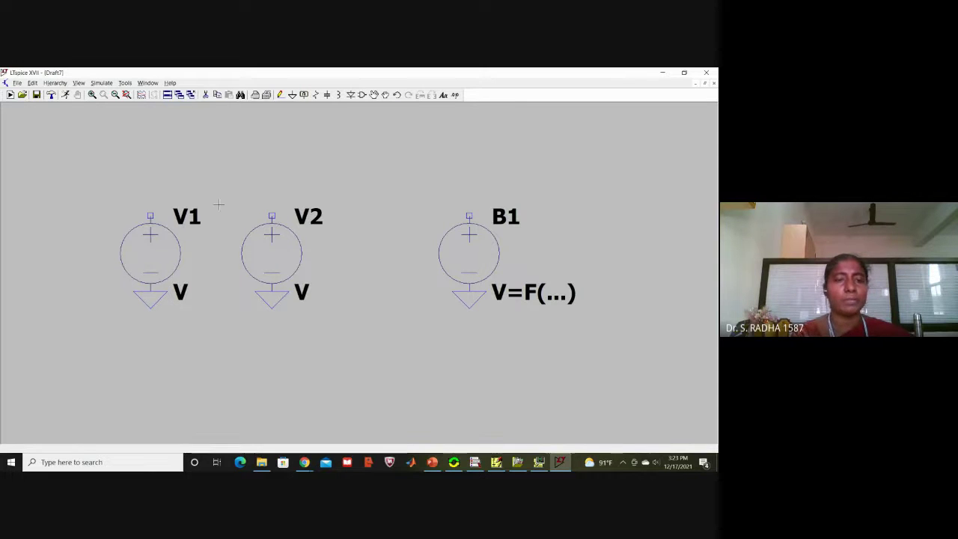
- Set V1 to SINE(0 1 4000): 0 V offset, 1 V amplitude, 4000 Hz
right_click(153, 253)
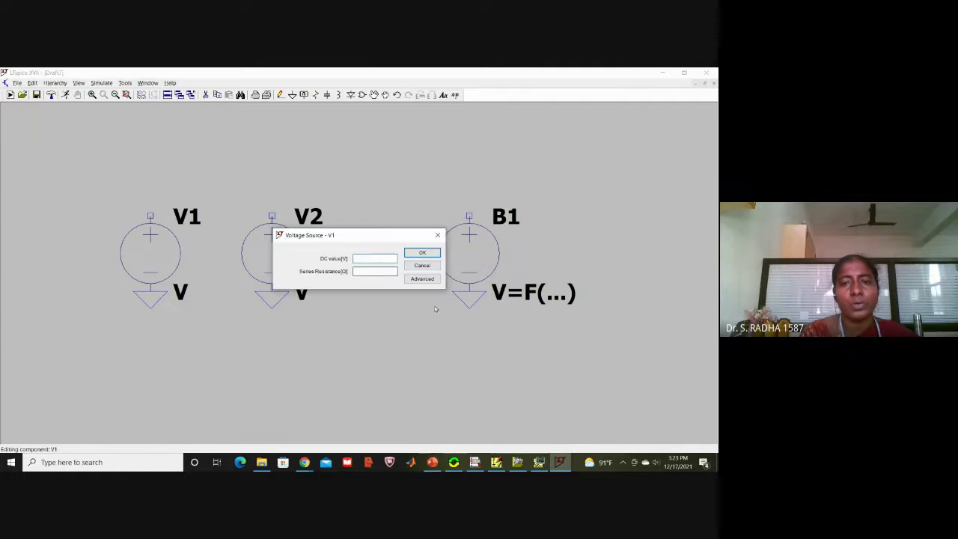
left_click(424, 280)
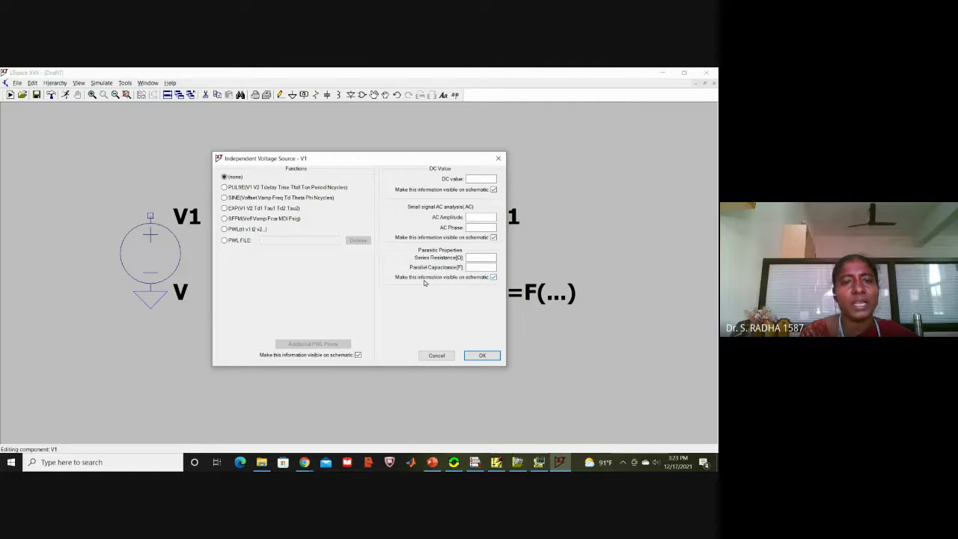
left_click(272, 199)
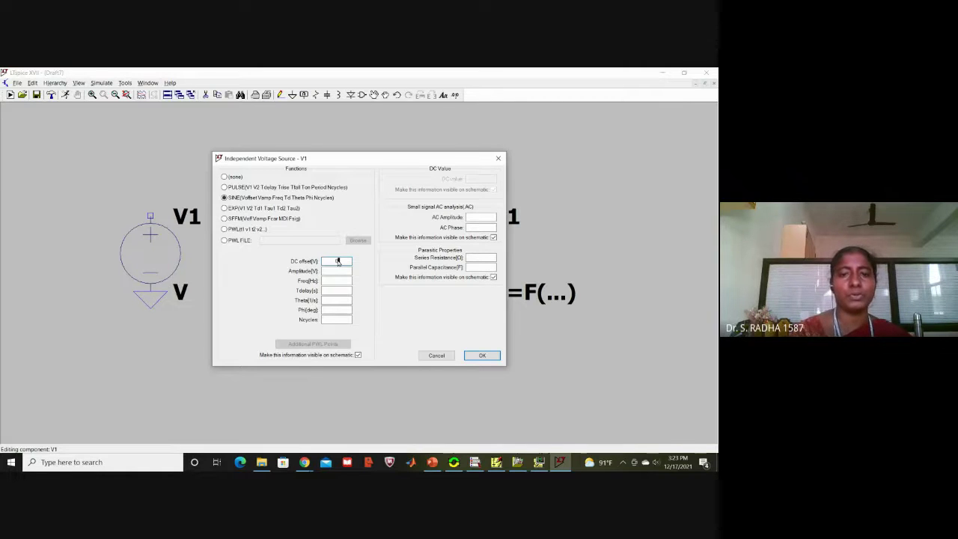
left_click(338, 271)
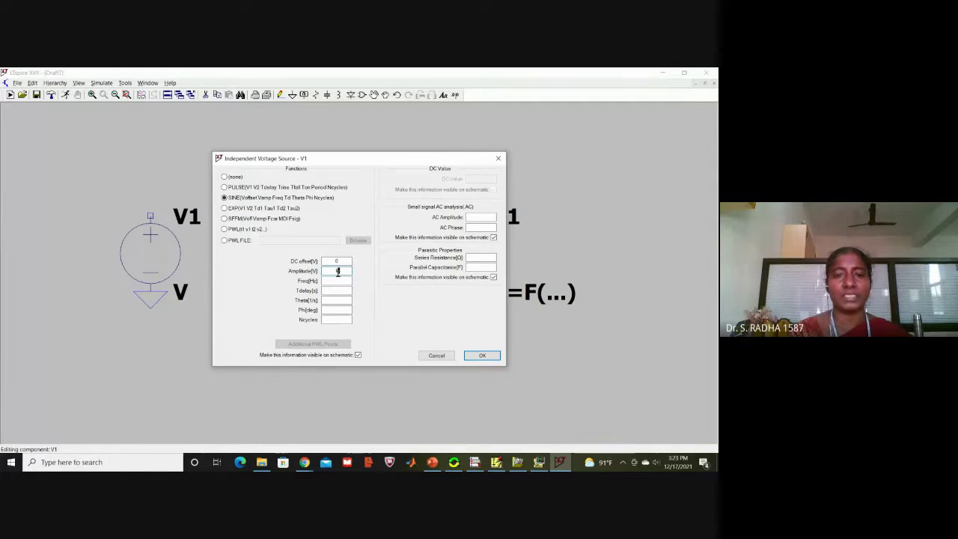
left_click(334, 281)
type("1000")
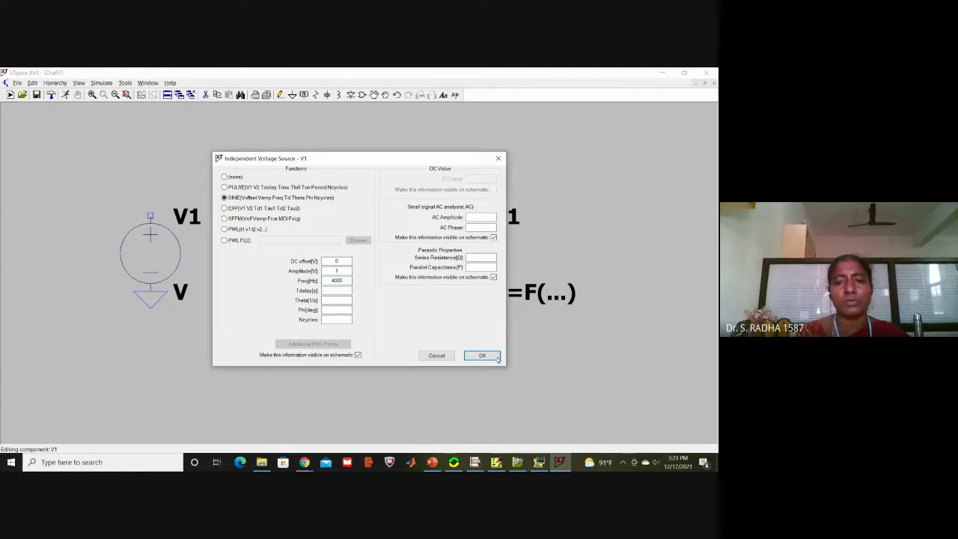
left_click(483, 355)
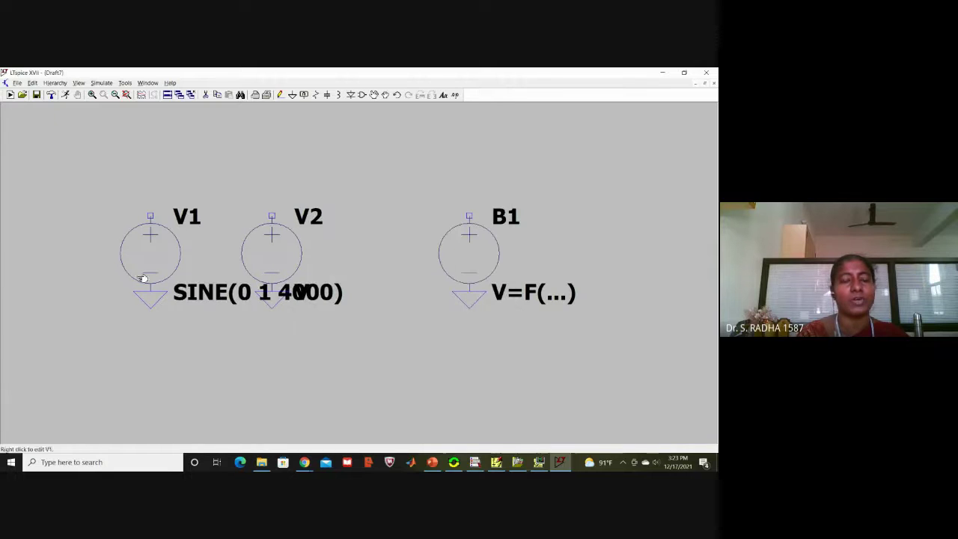
- Set V2 to SINE(0 0.5 400): 0 V offset, 0.5 V amplitude, 400 Hz
right_click(286, 248)
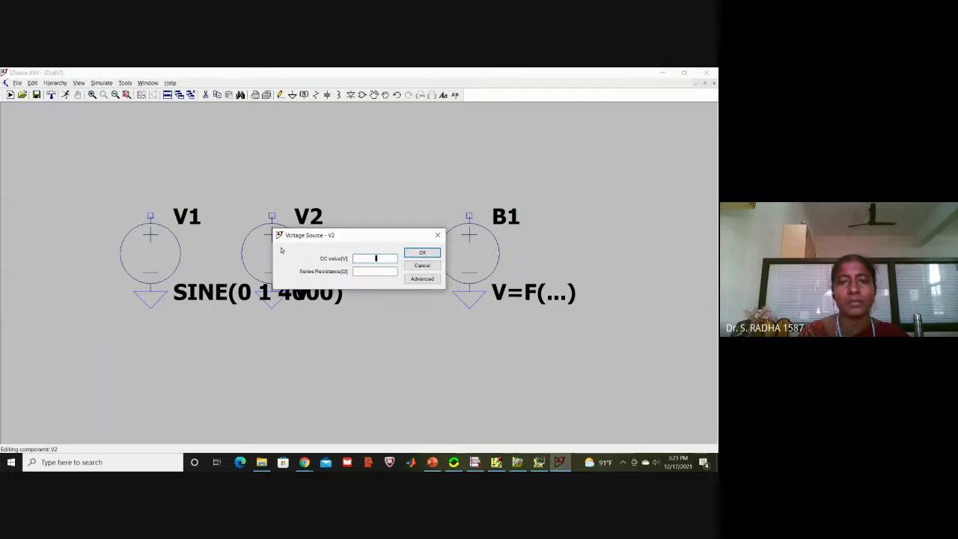
left_click(421, 279)
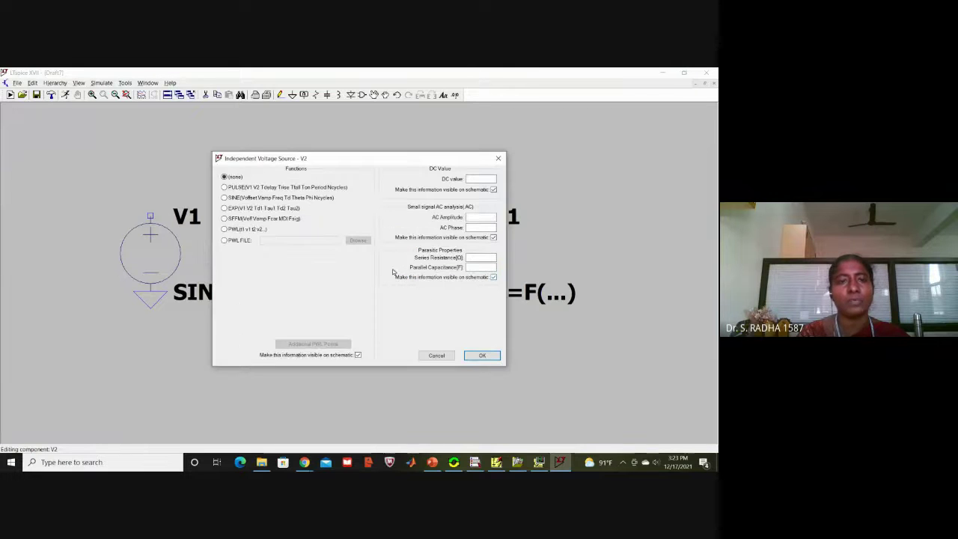
left_click(274, 197)
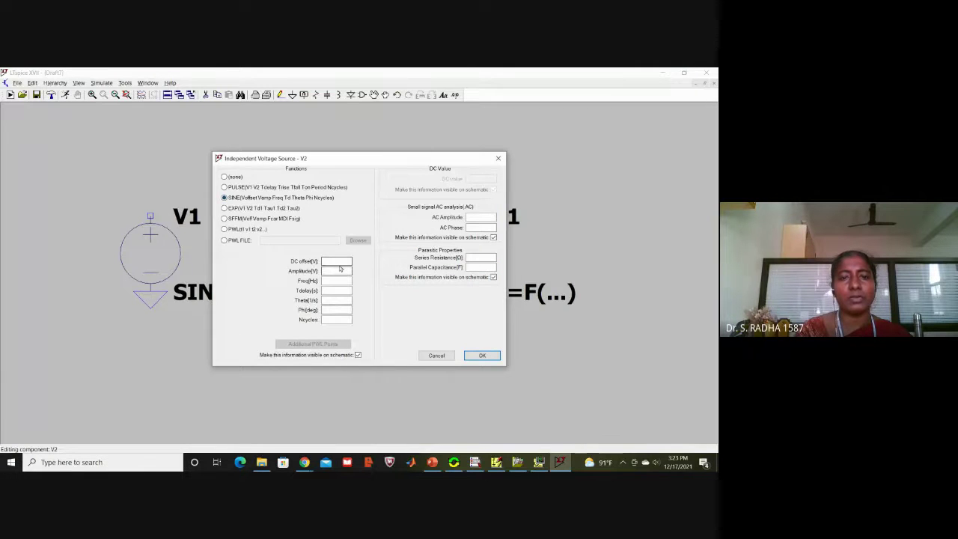
left_click(337, 263)
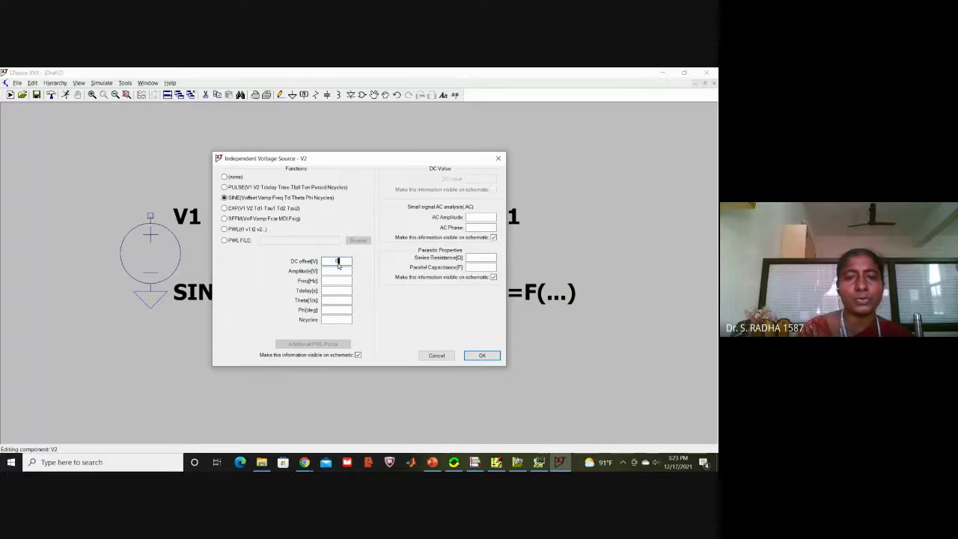
type("0")
left_click(338, 271)
type("0.5")
left_click(338, 280)
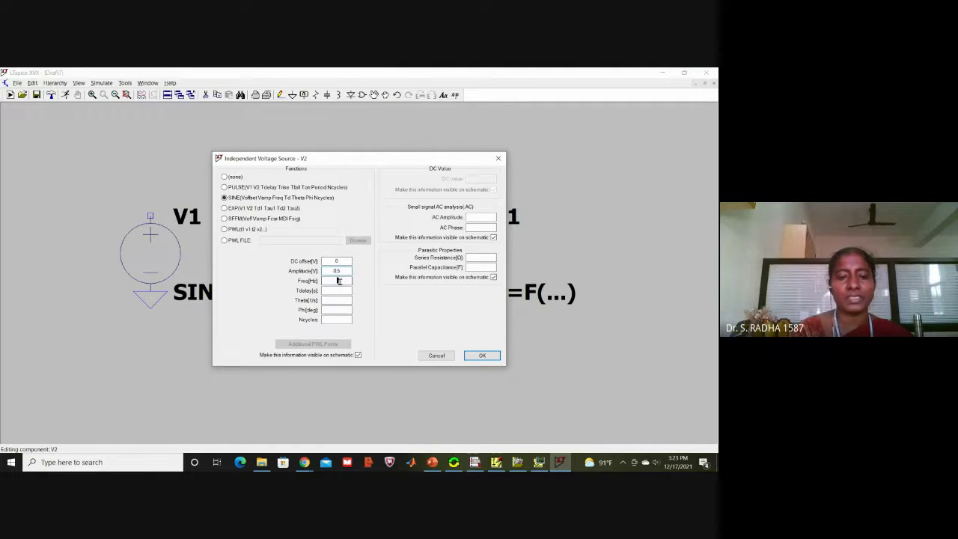
type("400")
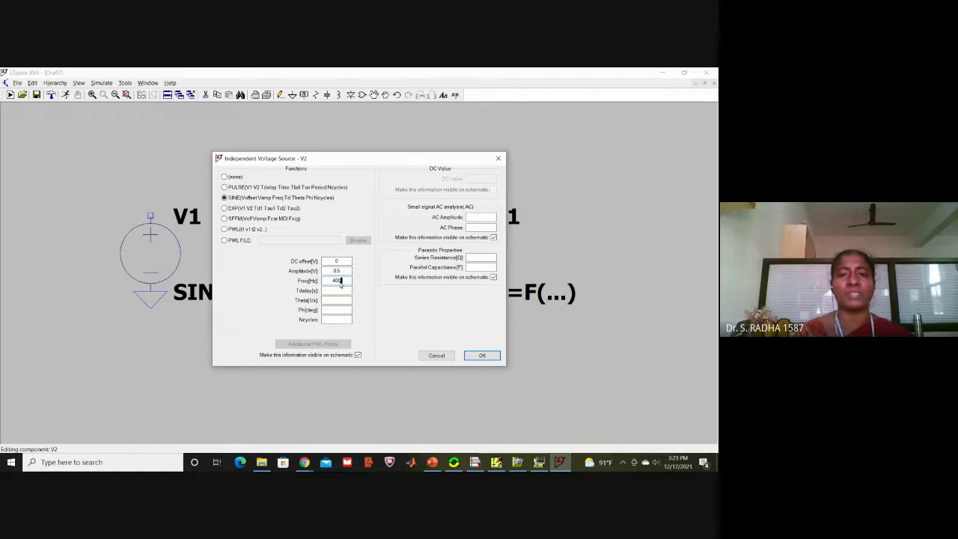
left_click(482, 356)
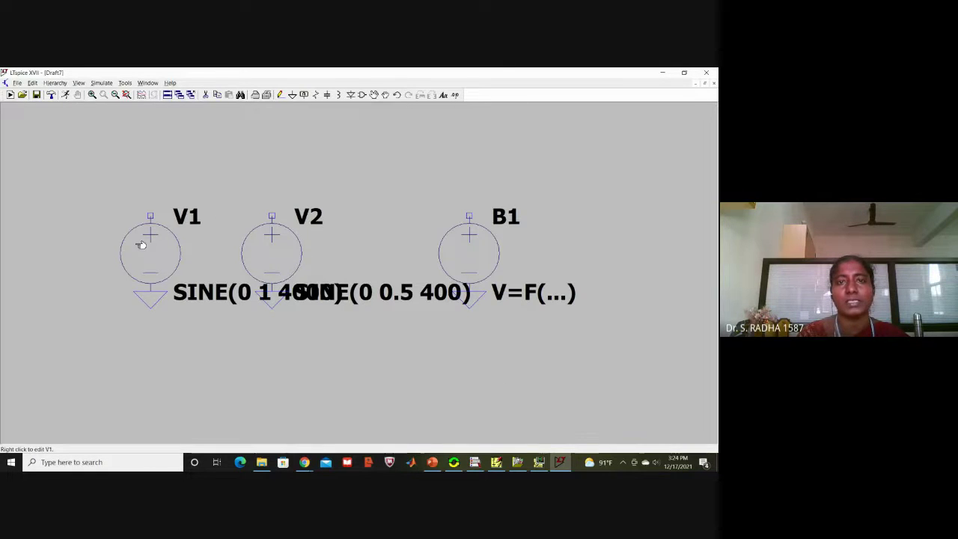
- Place a vertical HI net label on V1's top terminal
left_click(305, 95)
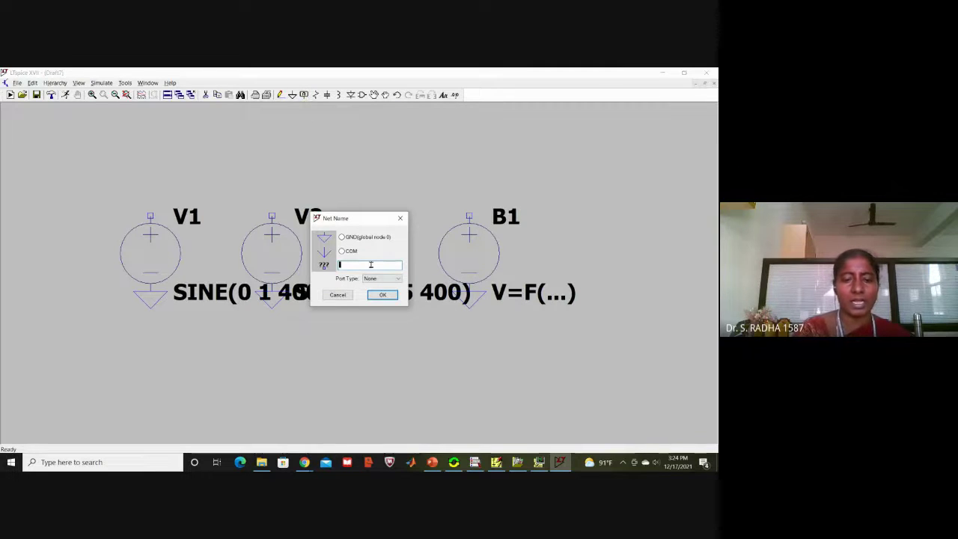
key("Caps_Lock")
type("HI")
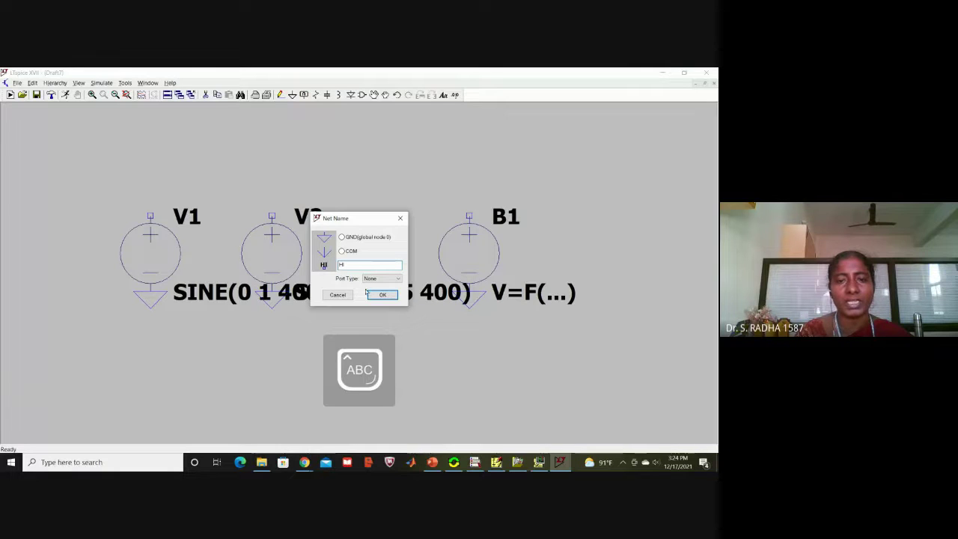
left_click(379, 294)
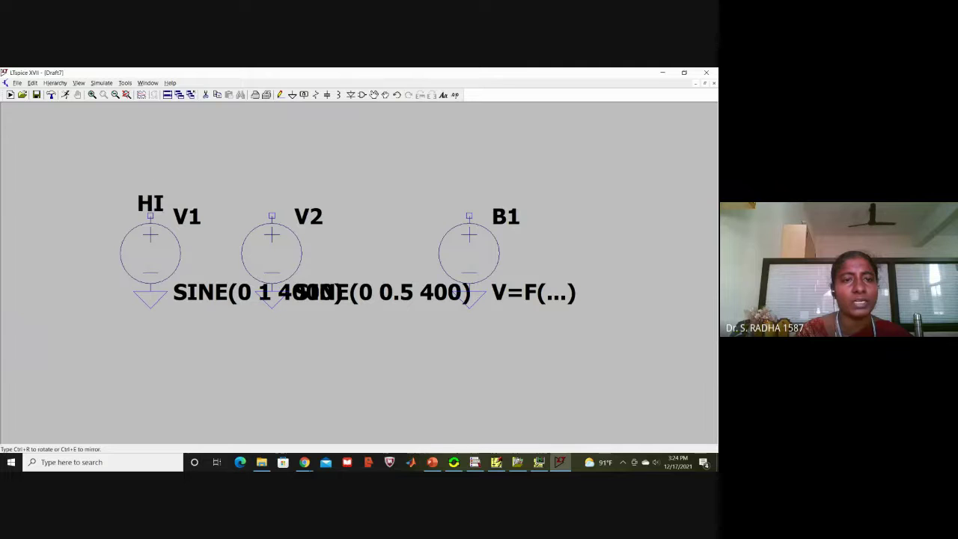
key("ctrl+r")
left_click(151, 216)
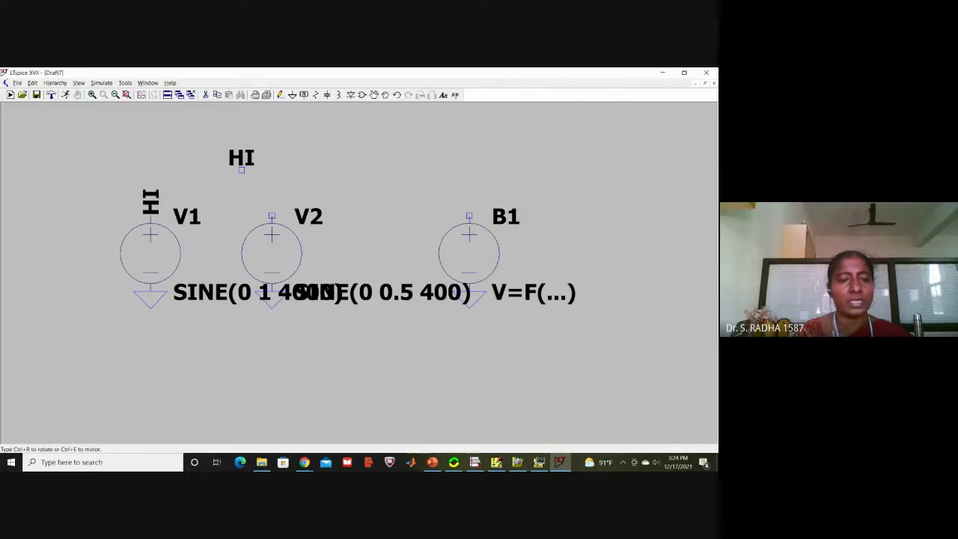
key("Escape")
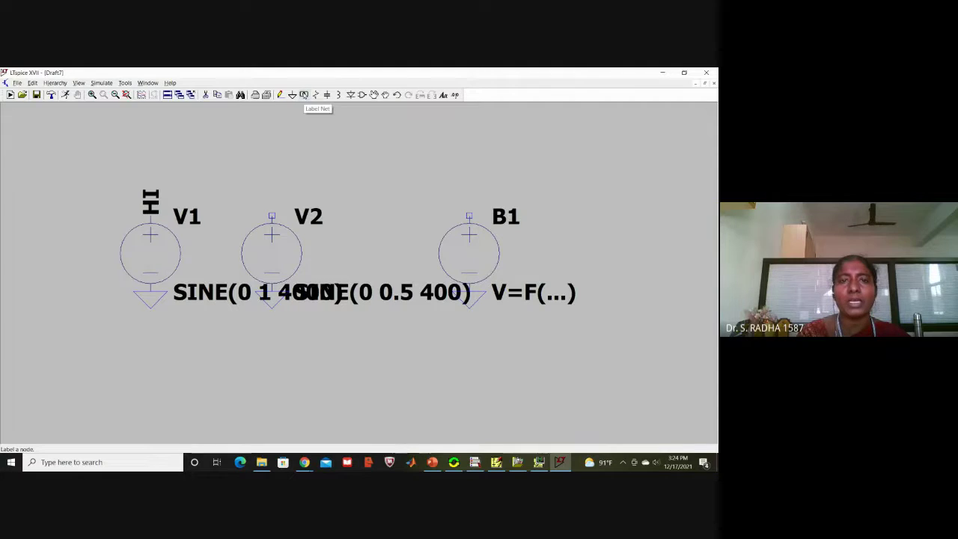
- Place a vertical LO net label on V2's top terminal
left_click(304, 95)
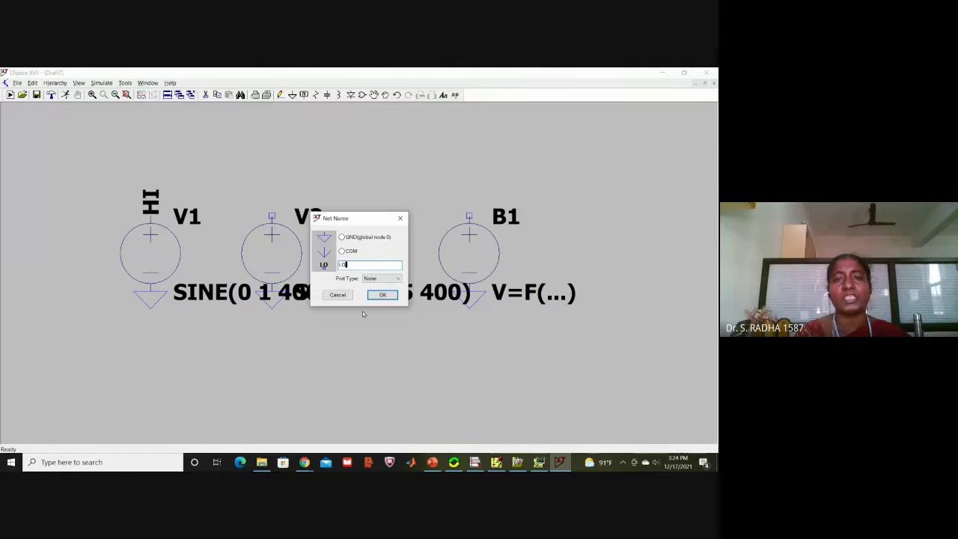
left_click(382, 295)
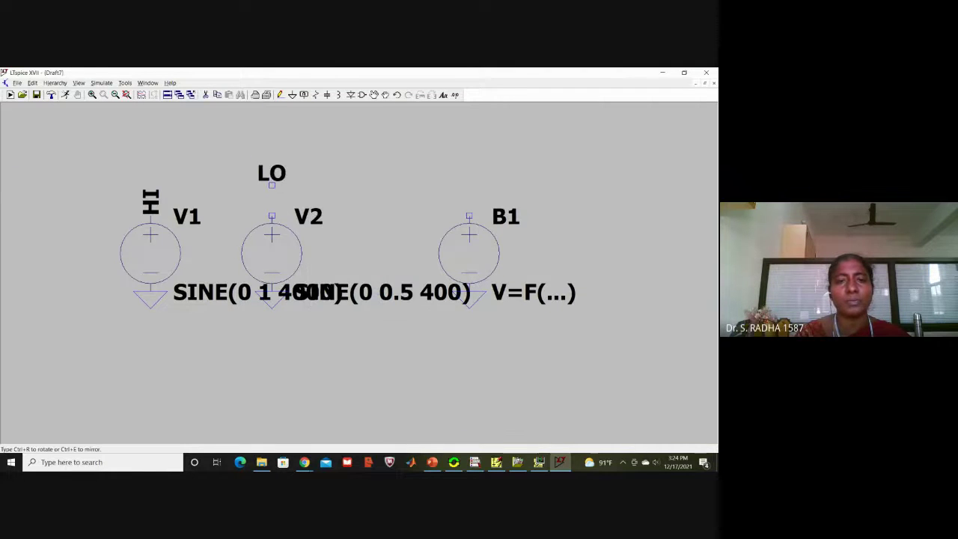
left_click(272, 214)
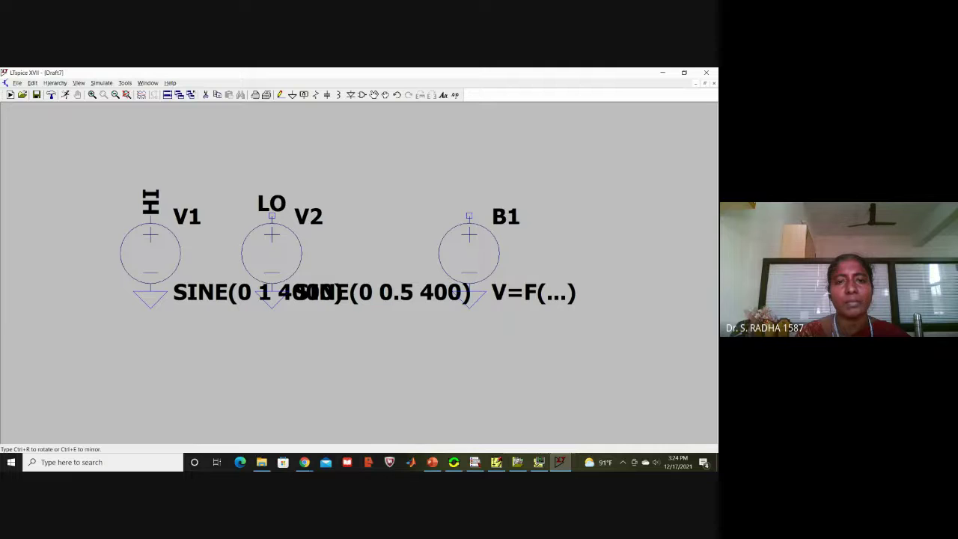
key("ctrl+r")
left_click(272, 215)
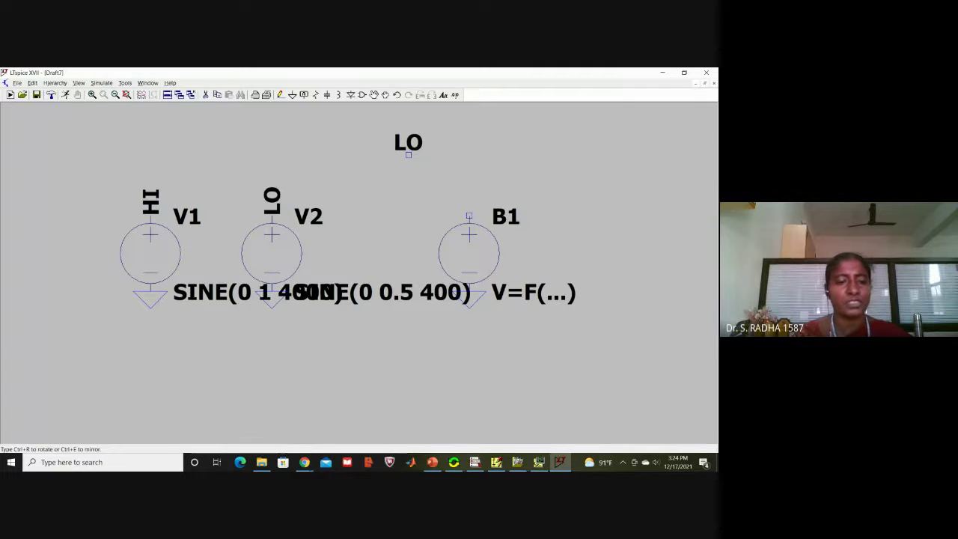
key("Escape")
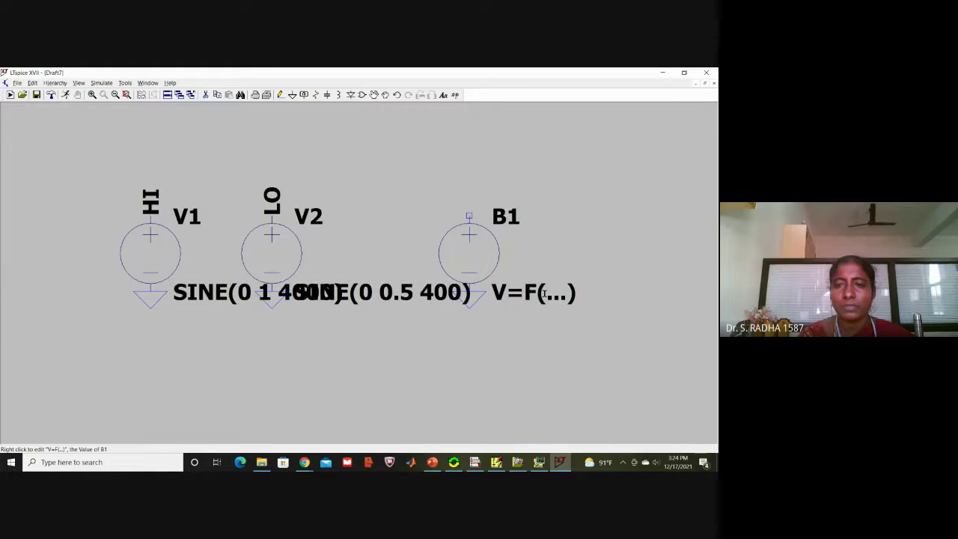
- Enter V=V(HI)*V(LO) as B1's value expression
right_click(485, 256)
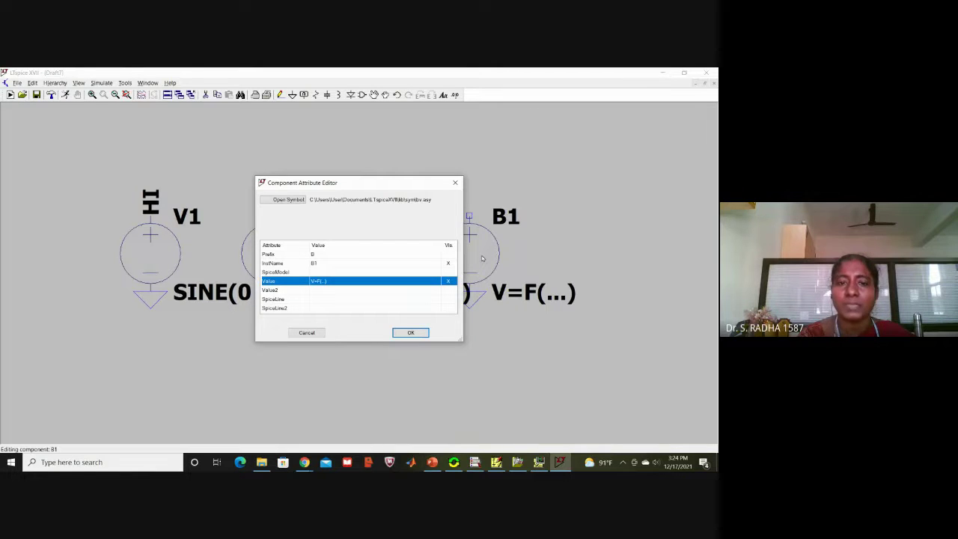
left_click(321, 282)
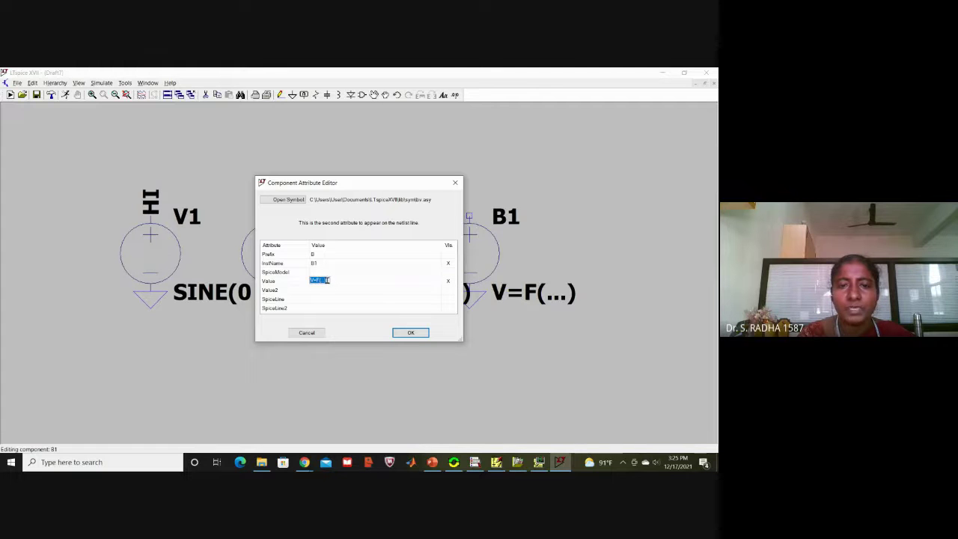
left_click(327, 280)
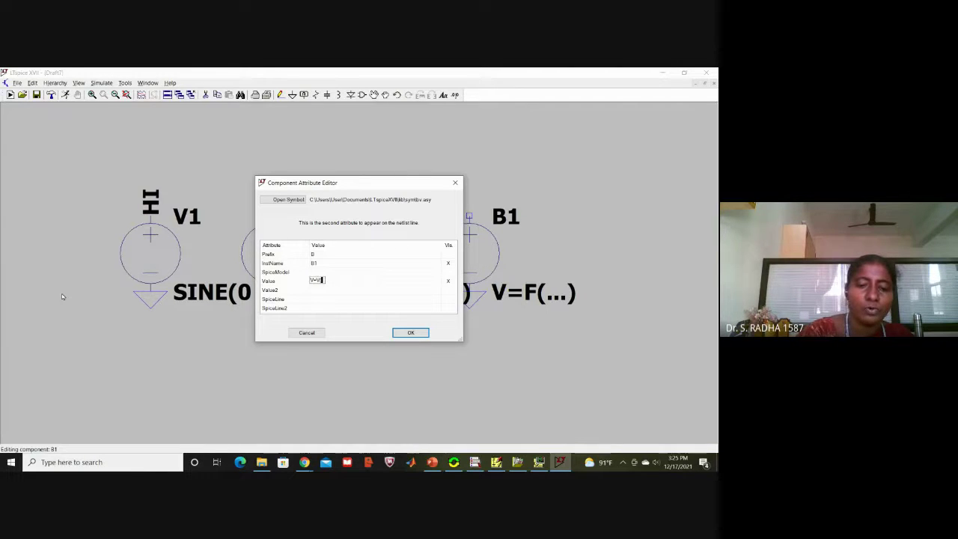
type(")")
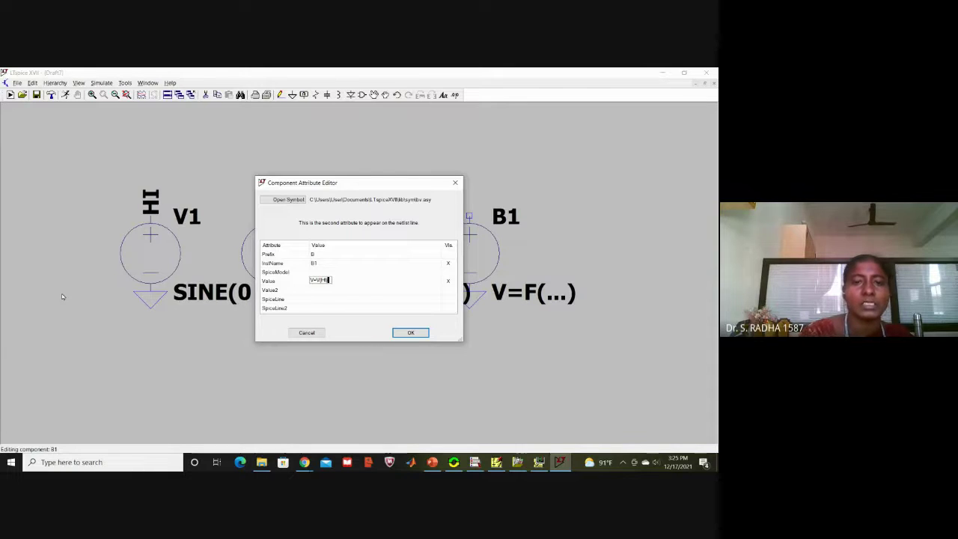
type("*")
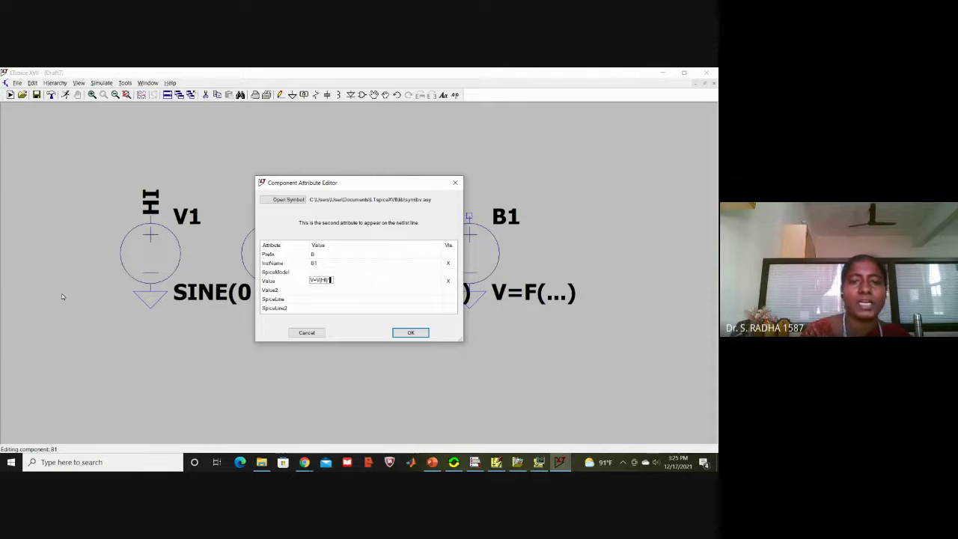
type("V(LO)")
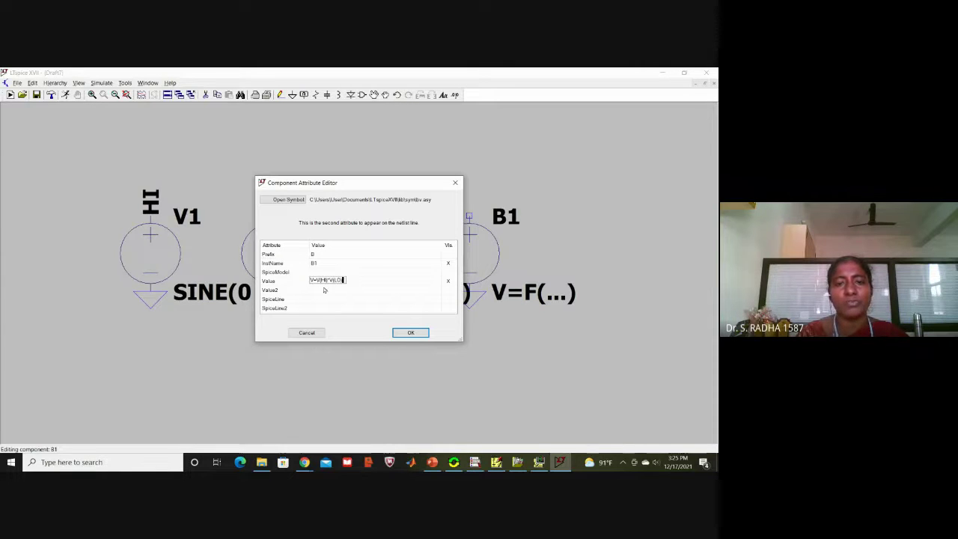
left_click(408, 332)
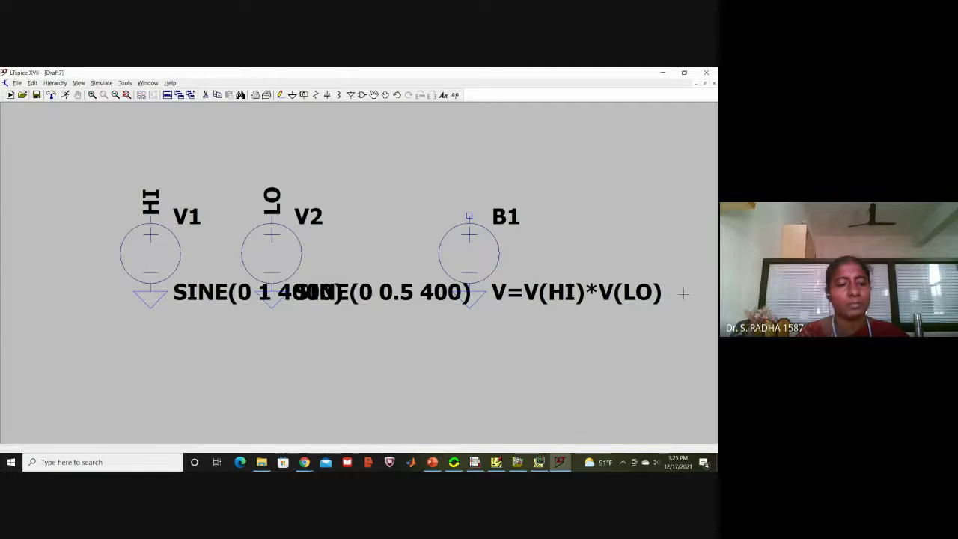
key("Caps_Lock")
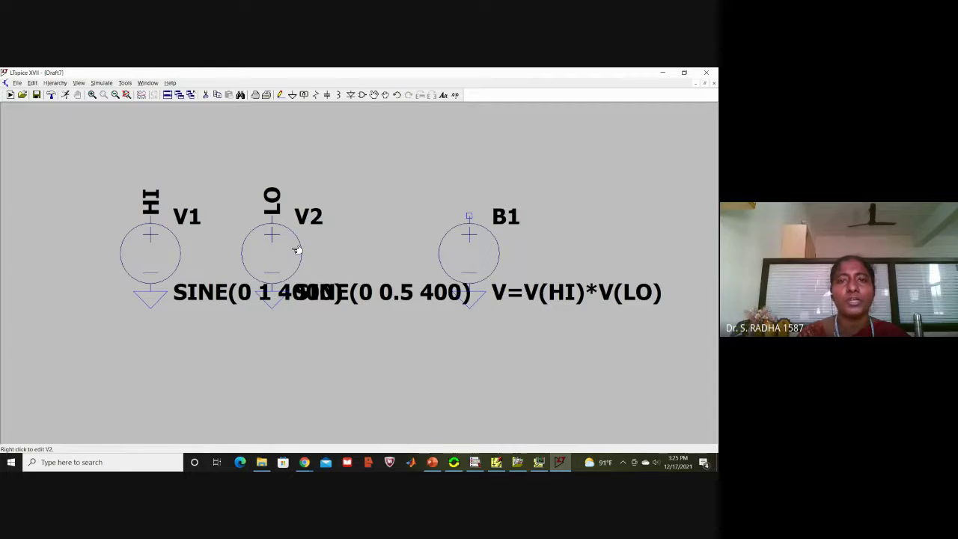
- Attach a vertical MIXED net label to B1's top output pin
left_click(305, 95)
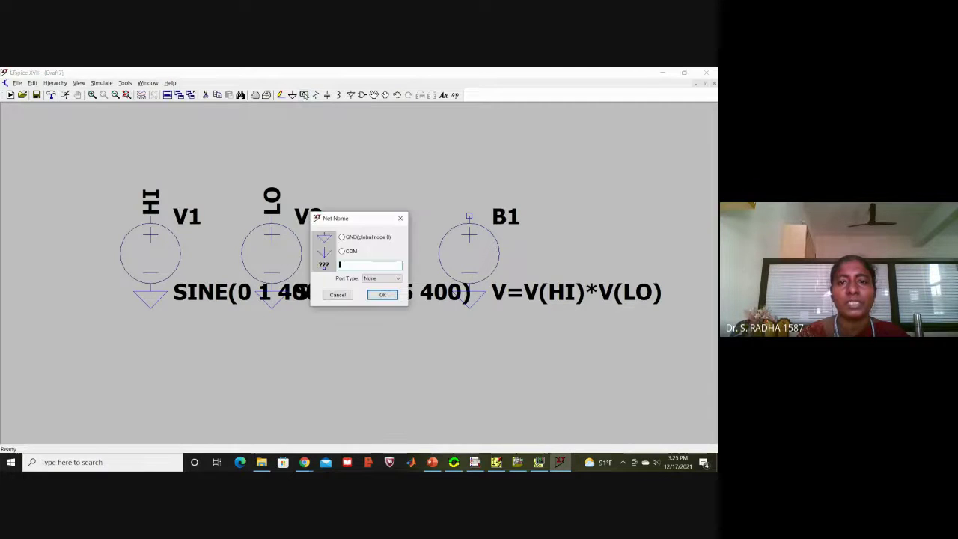
key("Caps_Lock")
type("MIXED")
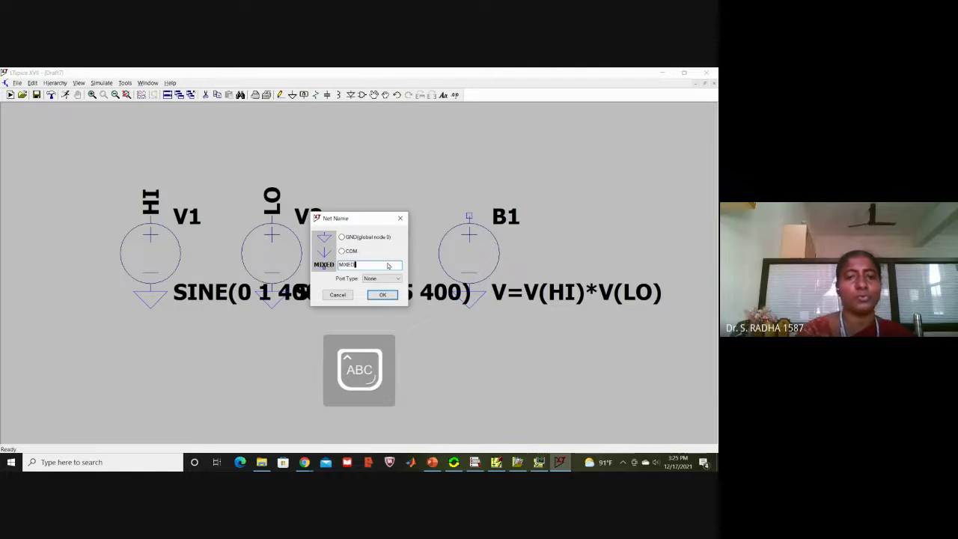
key("Caps_Lock")
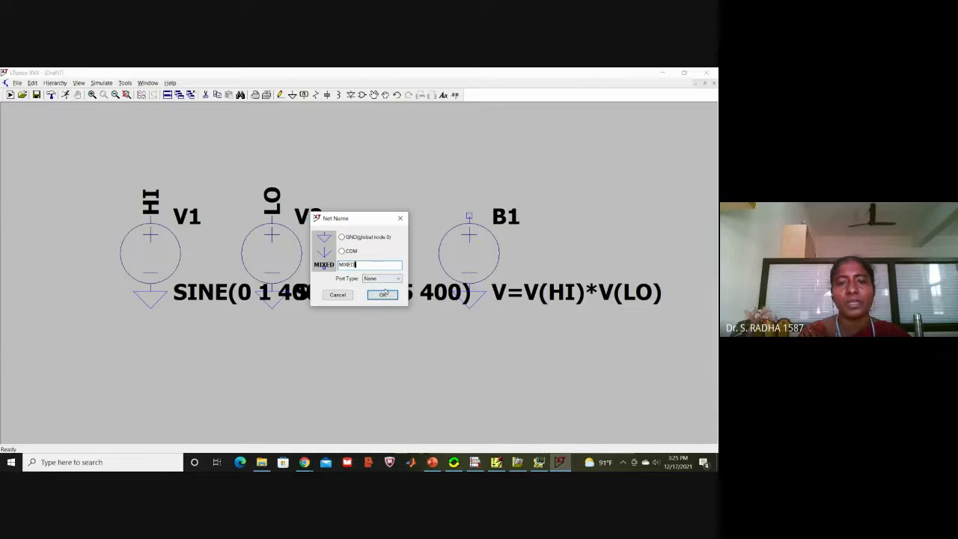
left_click(381, 295)
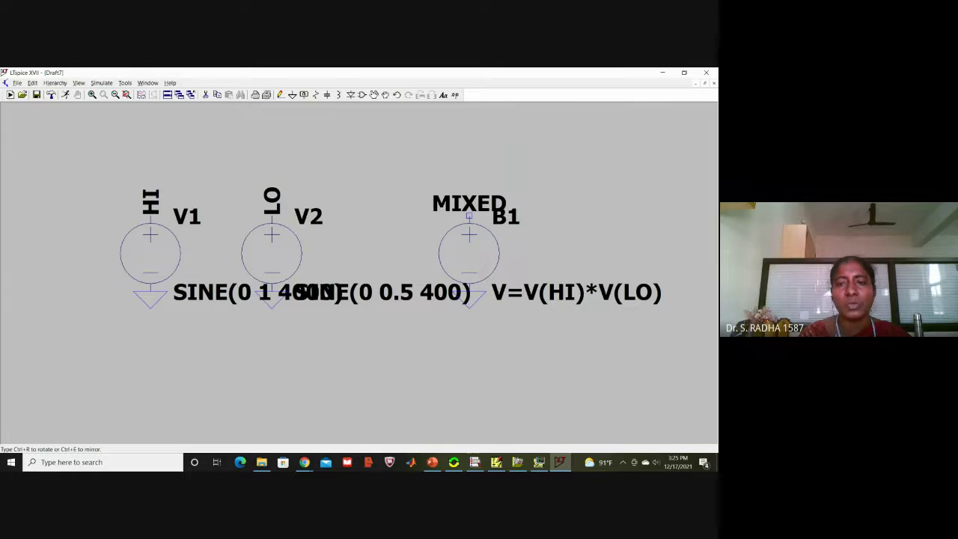
key("ctrl+r")
left_click(469, 216)
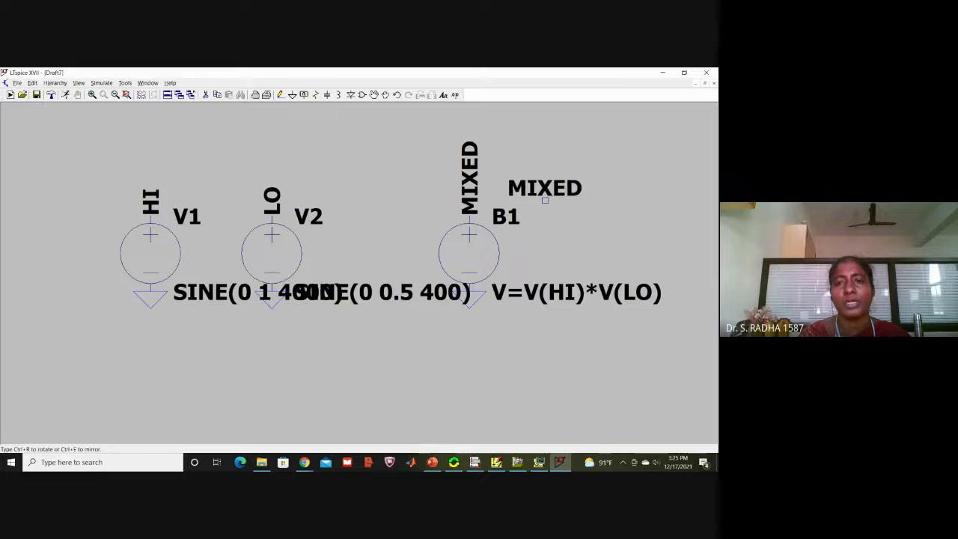
key("Escape")
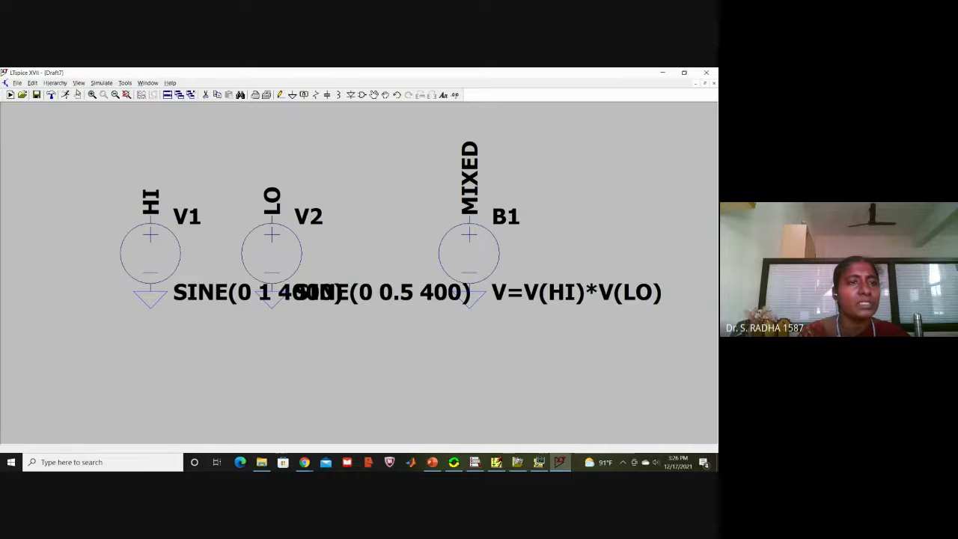
- Run a transient simulation with a 10m stop time
left_click(66, 96)
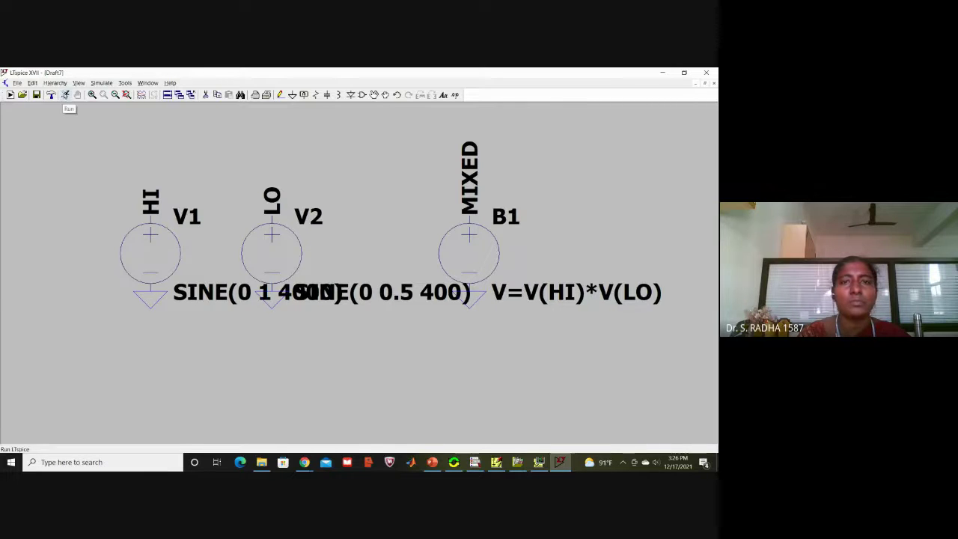
left_click(66, 96)
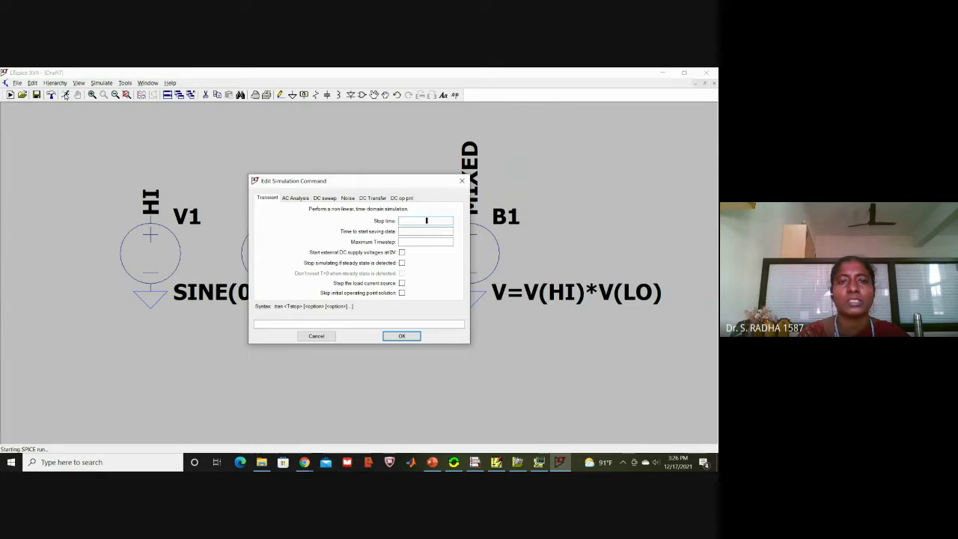
type("10m")
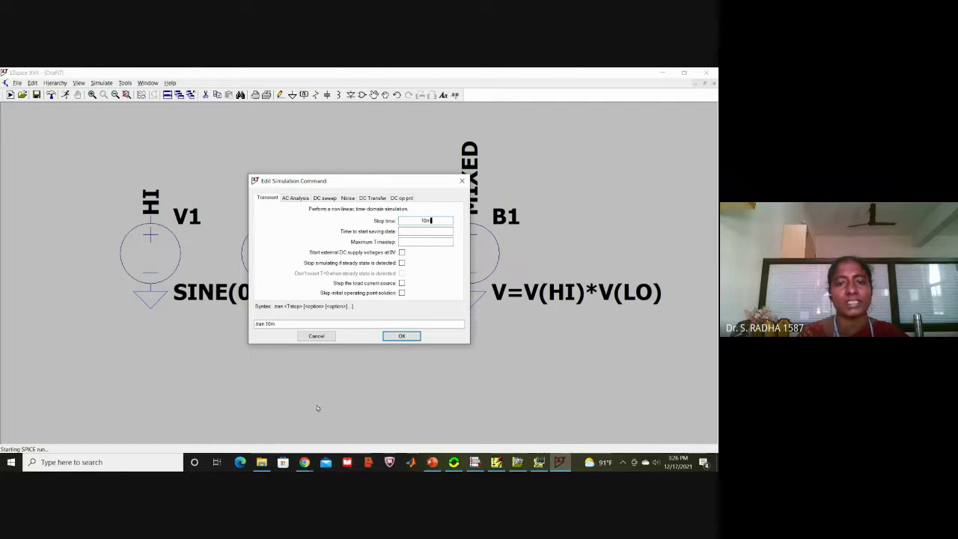
left_click(394, 338)
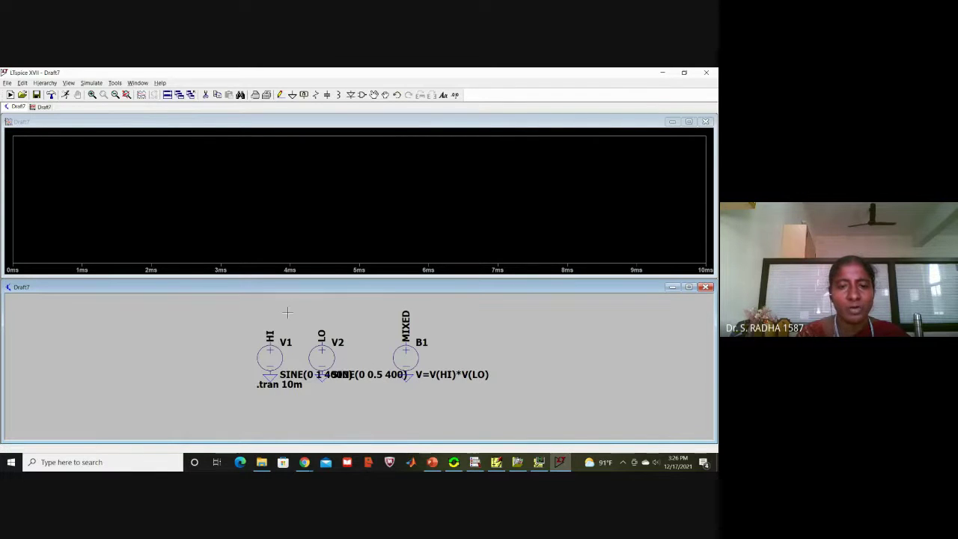
- Probe V(lo), V(hi) and V(mixed) onto one 10 ms plot, then show the Amplitude Modulation slides
left_click(326, 339)
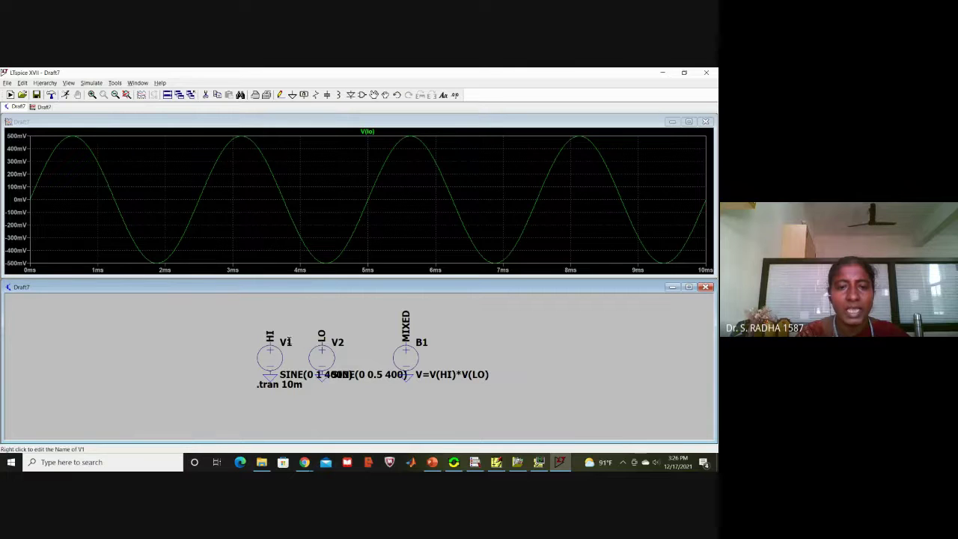
left_click(274, 339)
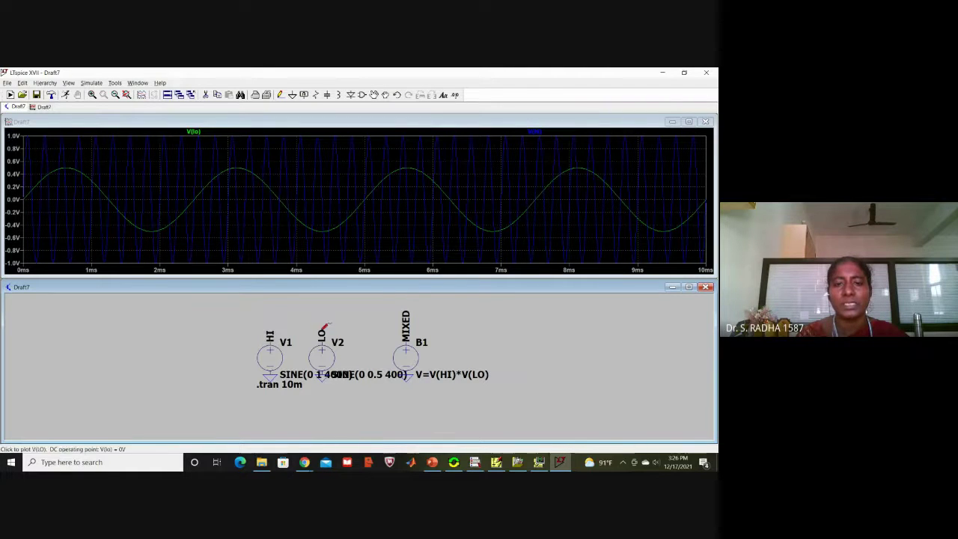
left_click(409, 340)
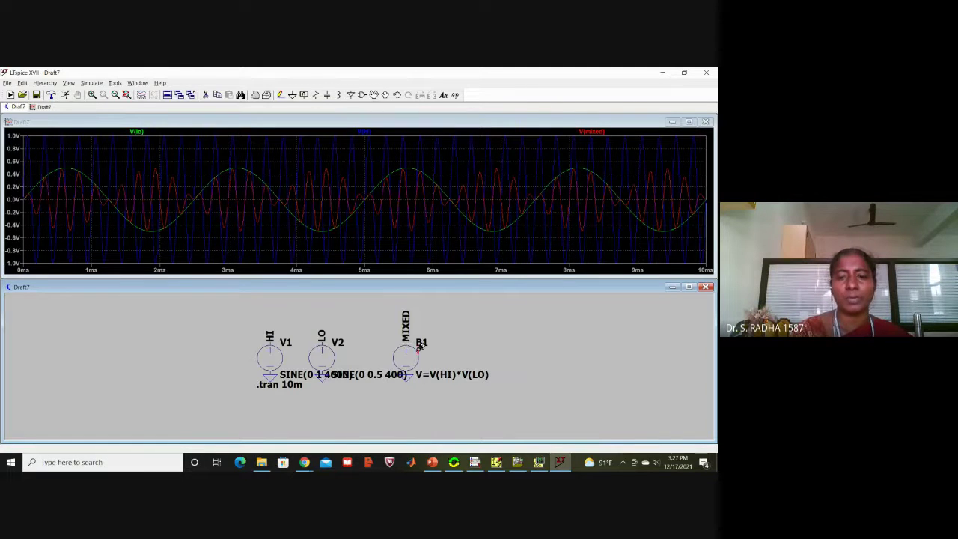
left_click(432, 462)
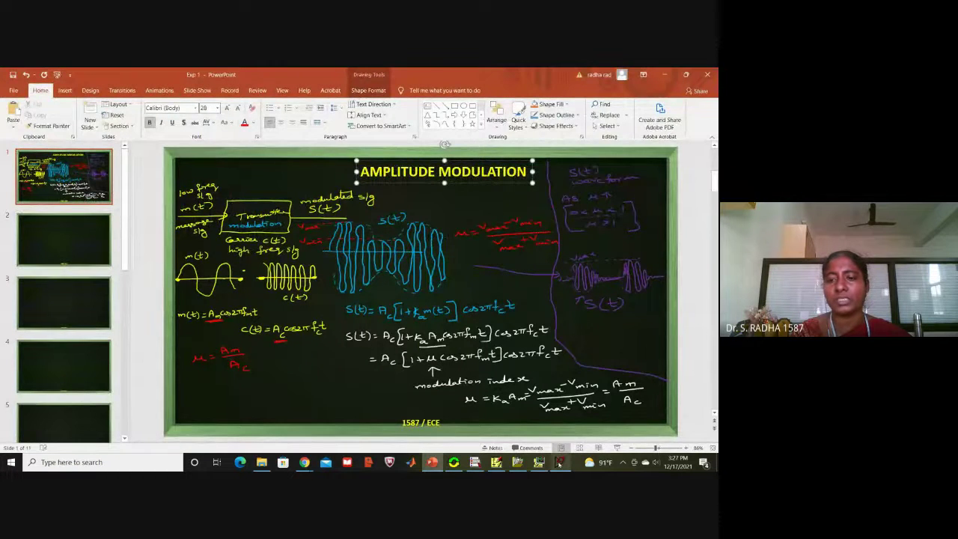
- Bring LTspice back, showing the 0–10 ms plot of V(lo), V(hi) and V(mixed)
left_click(559, 462)
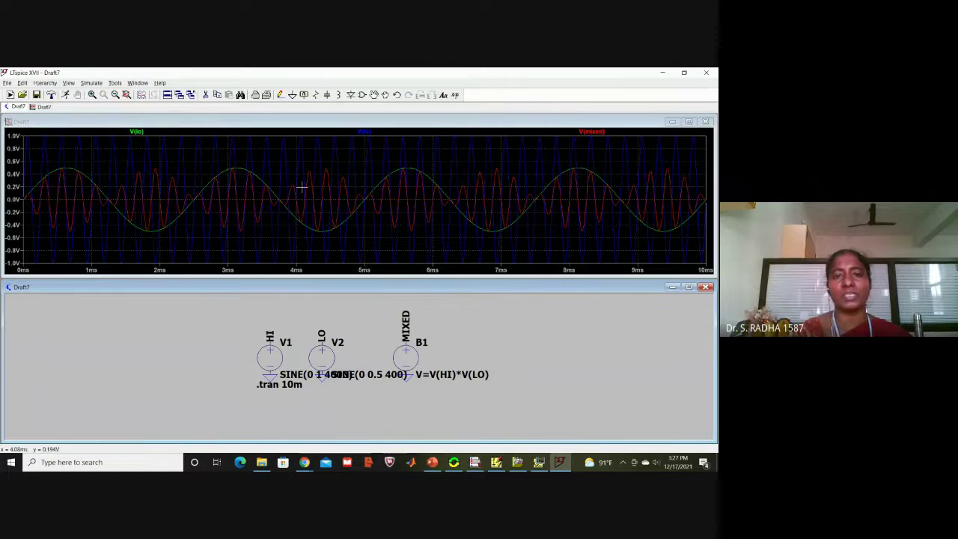
- Bring up the OrCAD PSpice AM2 plot of V(C1:2), V(V2:+) and V(V3:+) over 0–20 ms
mouse_move(529, 469)
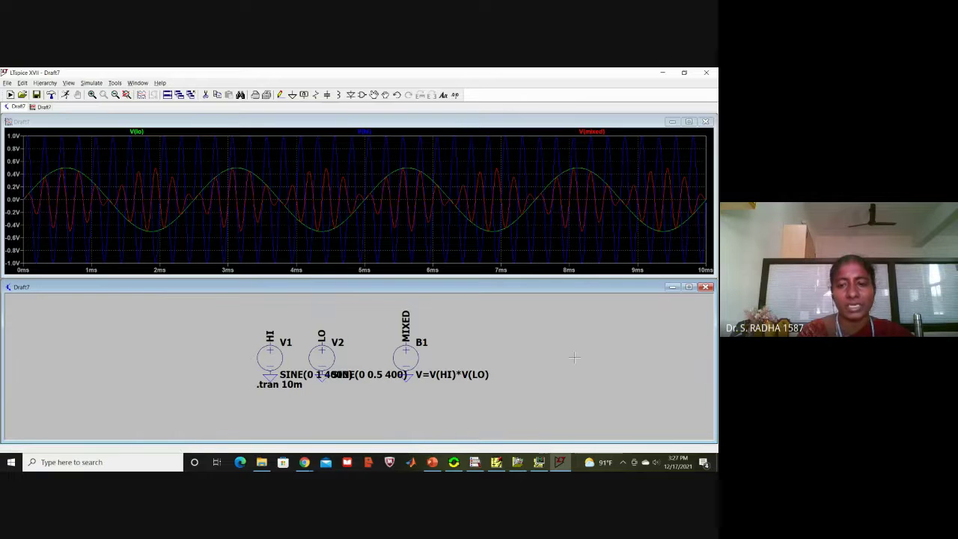
left_click(538, 462)
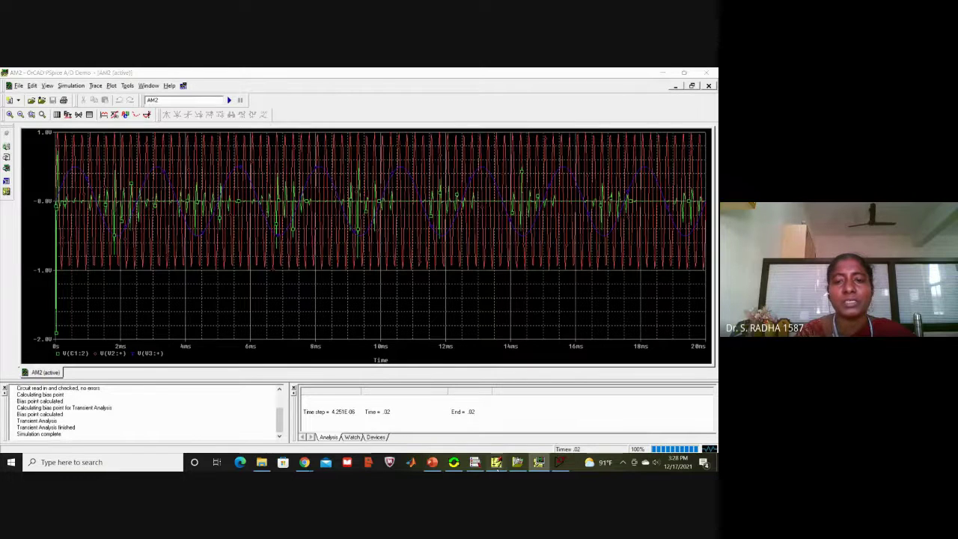
- Show the AM2 PSpice schematic and the AM slides, then bring the Google Meet call forward
left_click(496, 462)
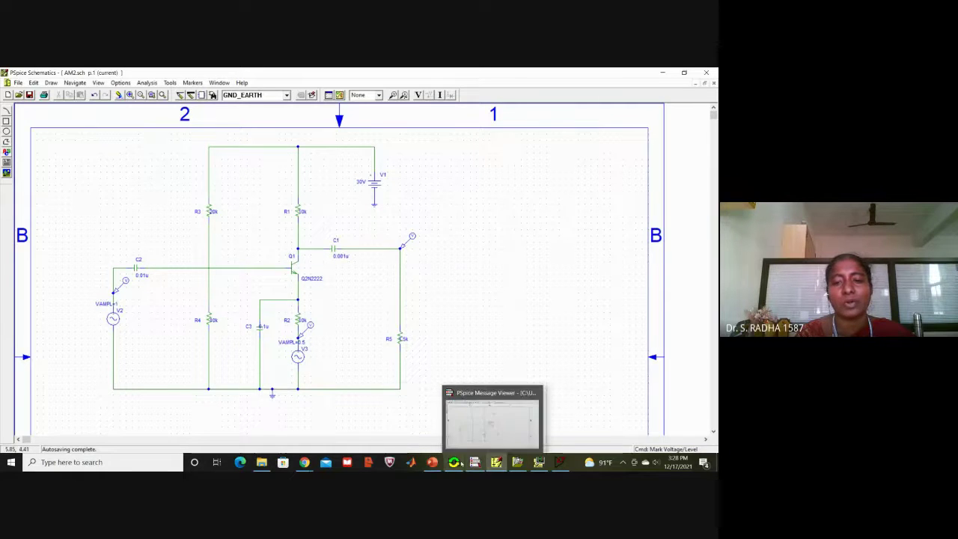
left_click(433, 462)
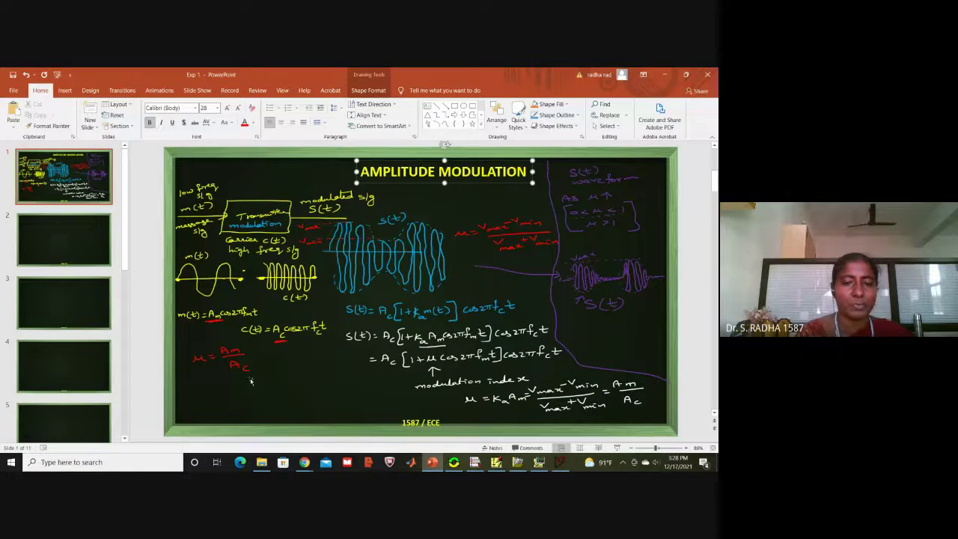
mouse_move(305, 465)
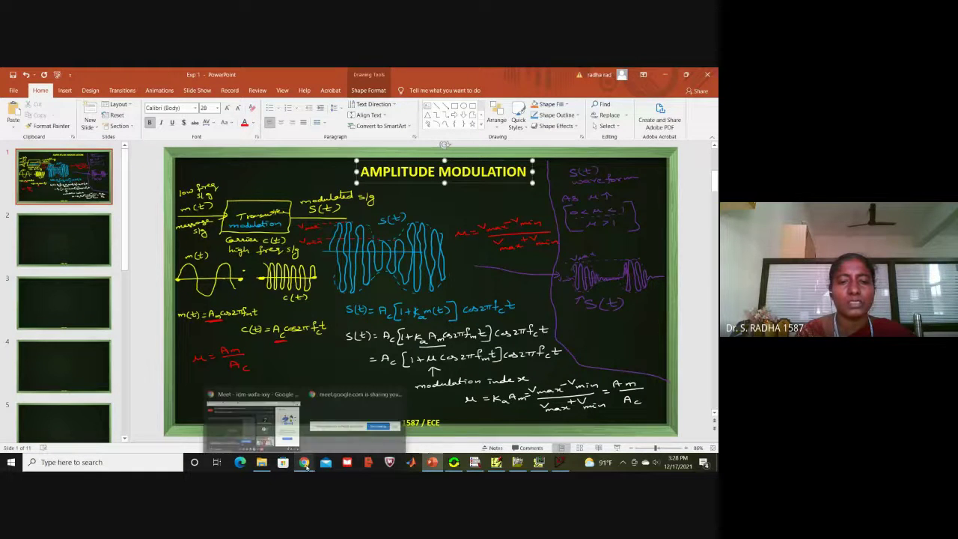
left_click(247, 433)
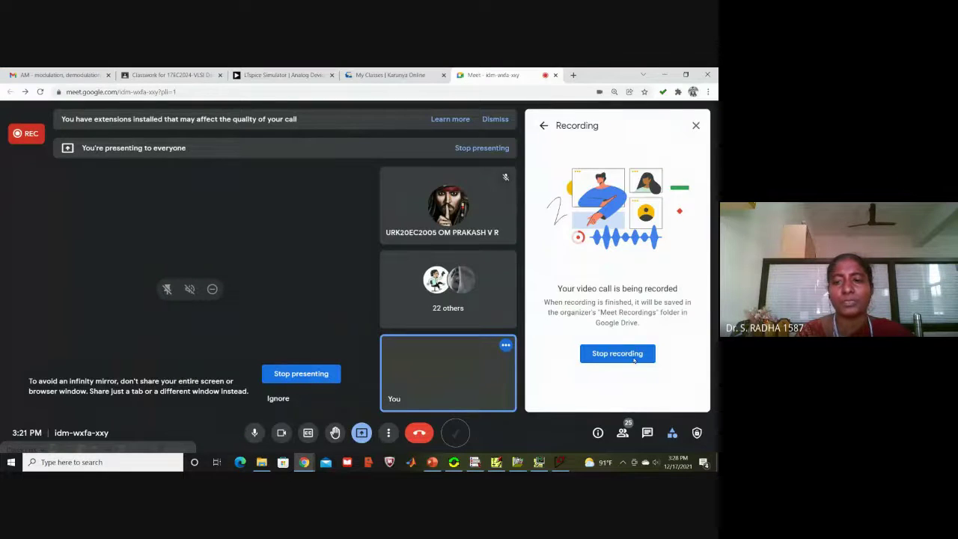